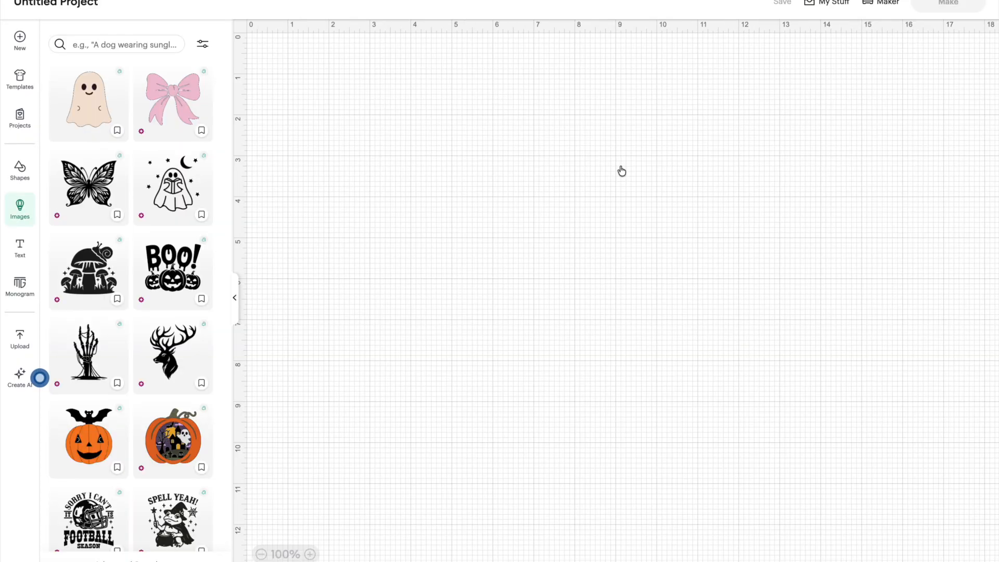
- Add a placeholder text object, browse the ready-made projects, and delete the text from the canvas
left_click(233, 299)
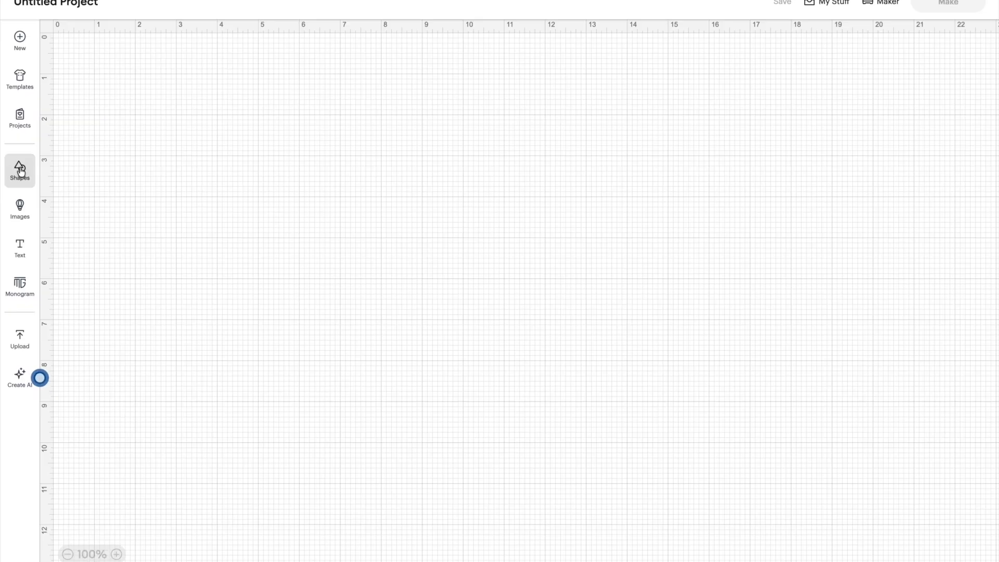
left_click(21, 211)
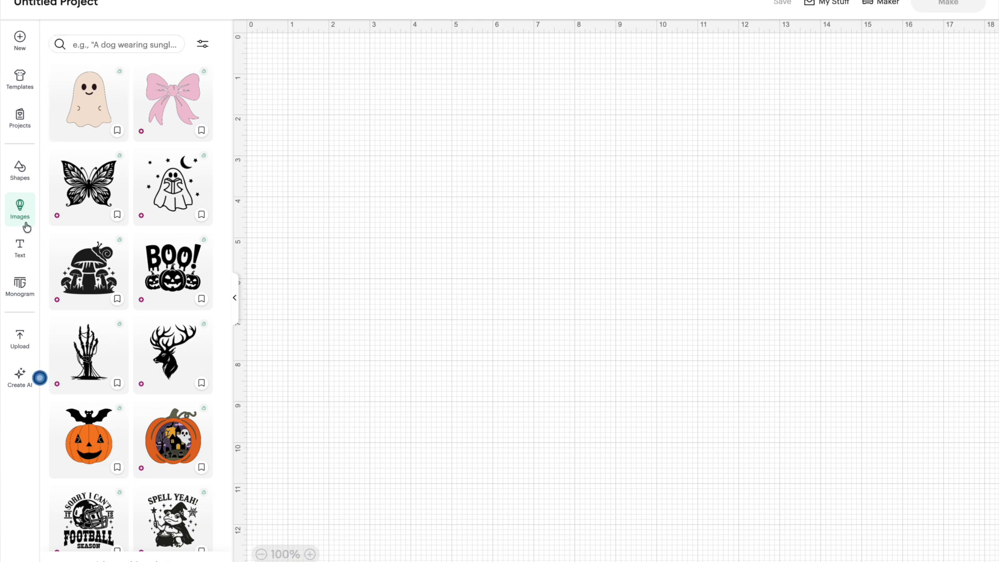
left_click(21, 256)
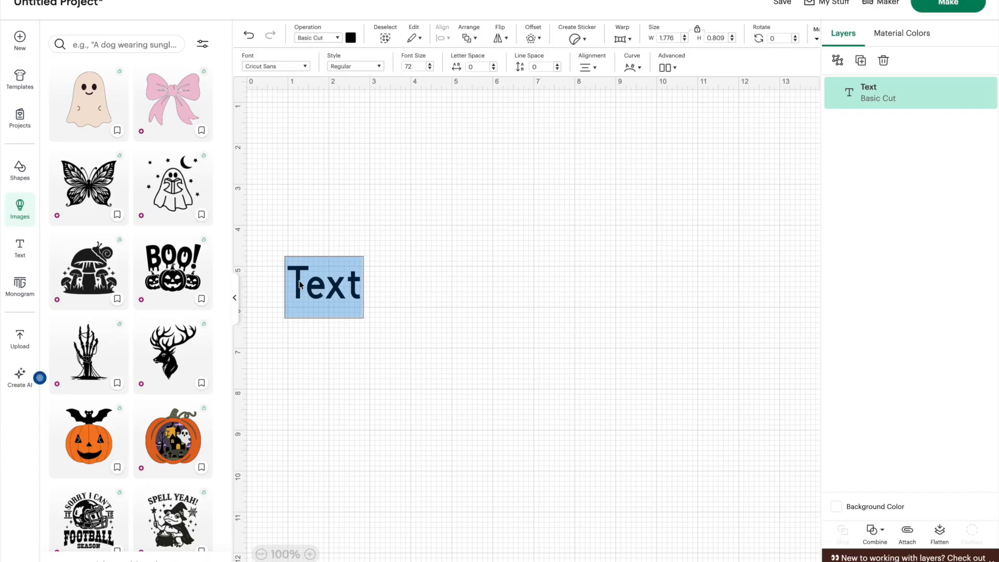
left_click(24, 118)
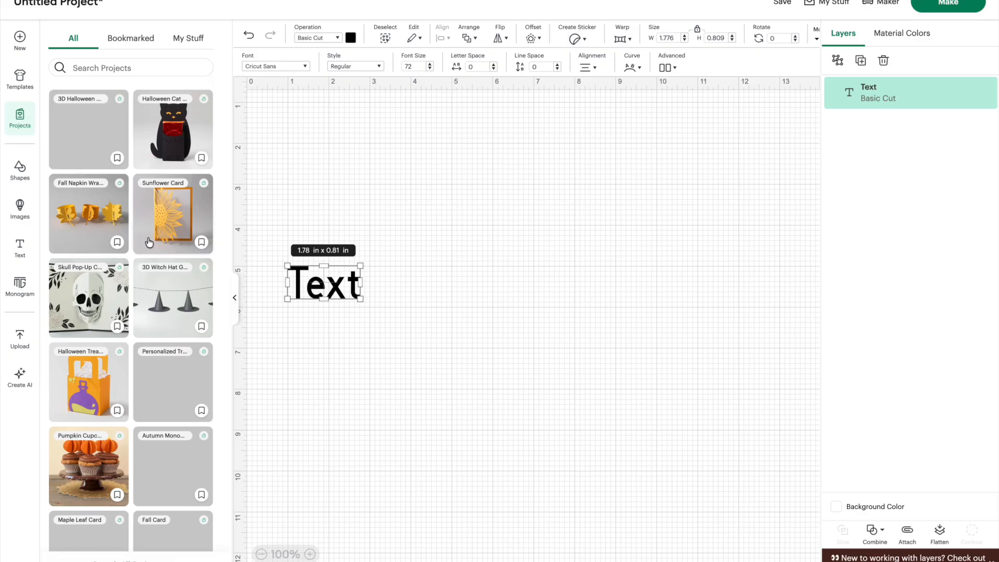
scroll(158, 258, "down", 3)
scroll(158, 259, "up", 3)
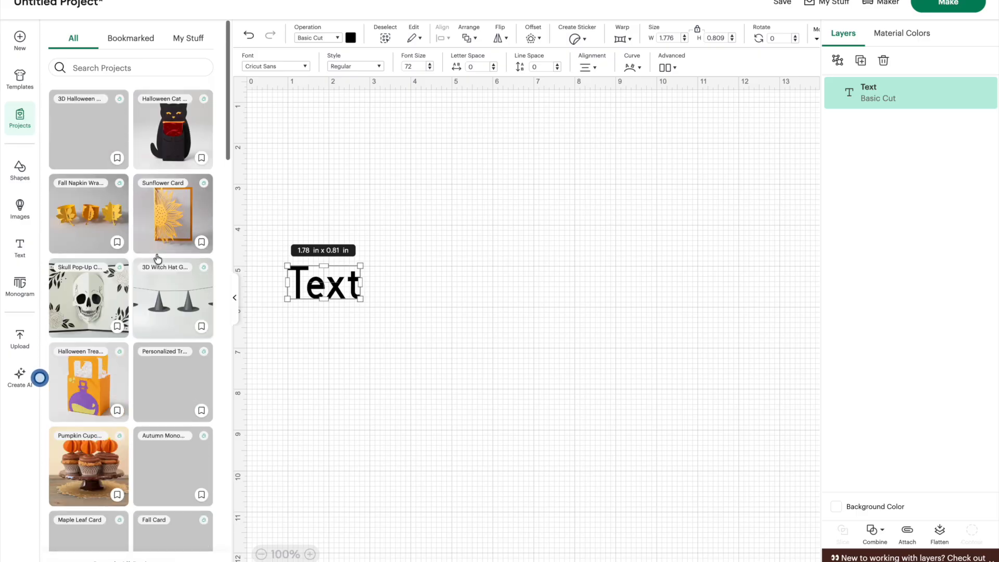
left_click(234, 298)
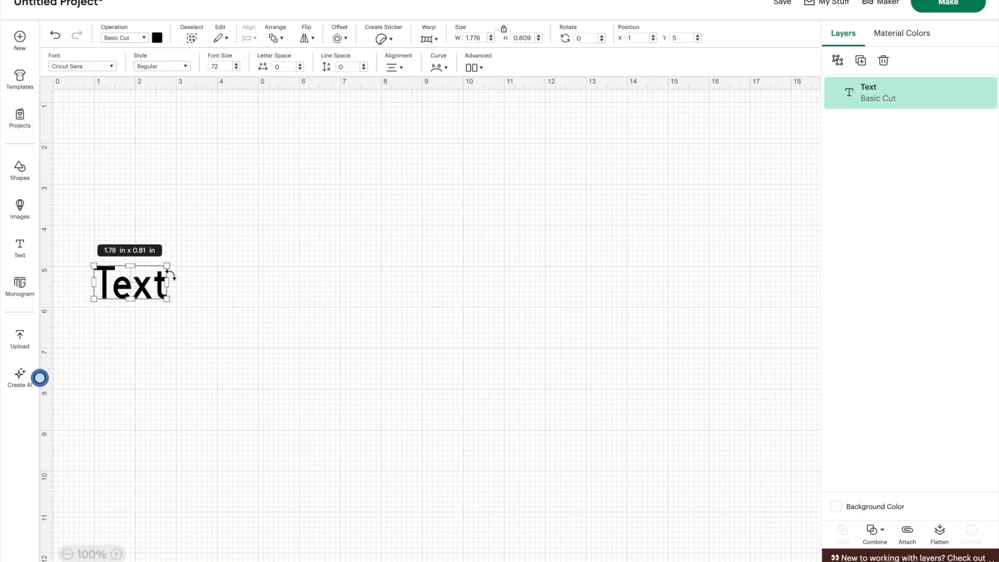
key("Delete")
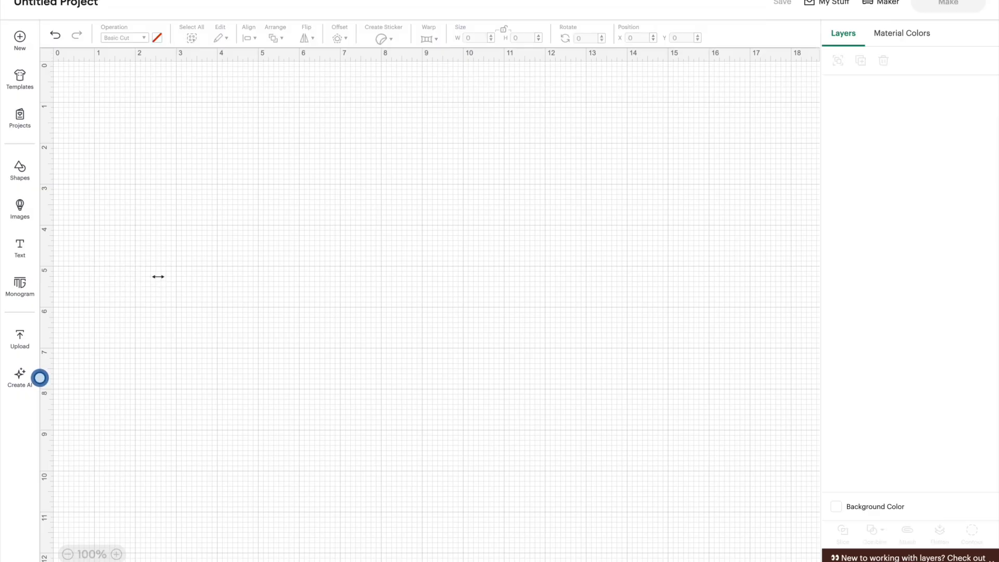
- Look through the available shapes, insert the free Square, and move it slightly away from the canvas corner
left_click(20, 169)
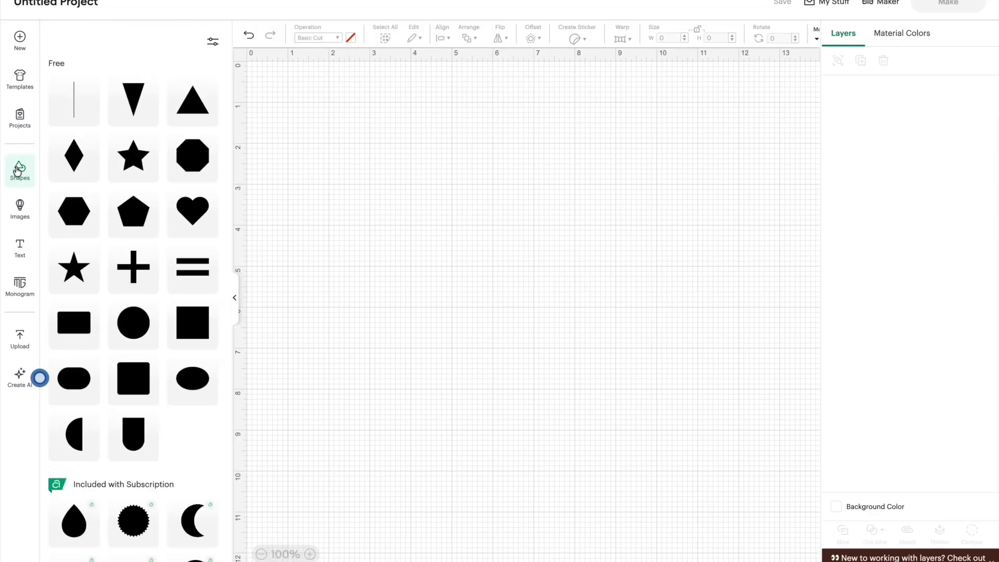
scroll(163, 223, "down", 3)
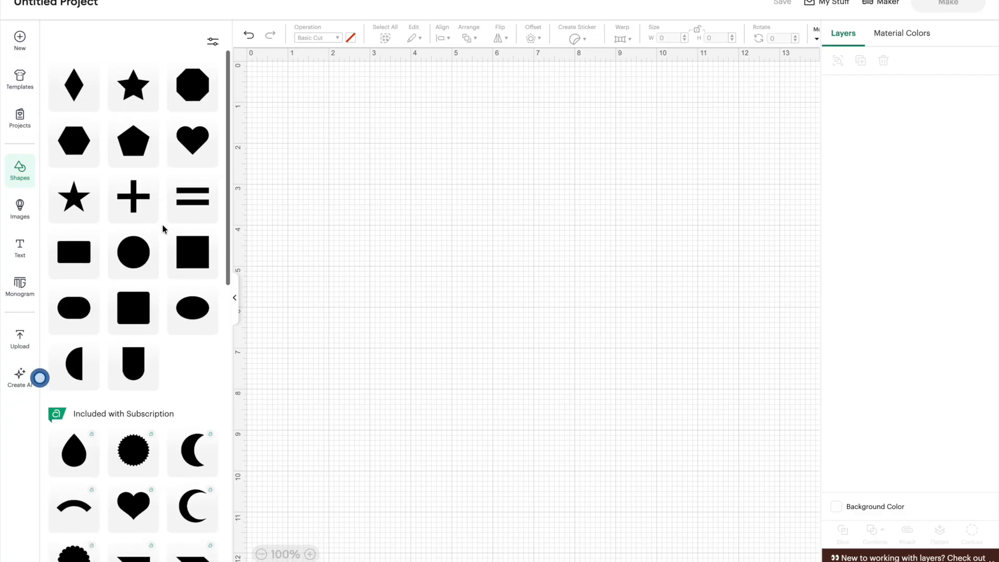
scroll(163, 229, "down", 3)
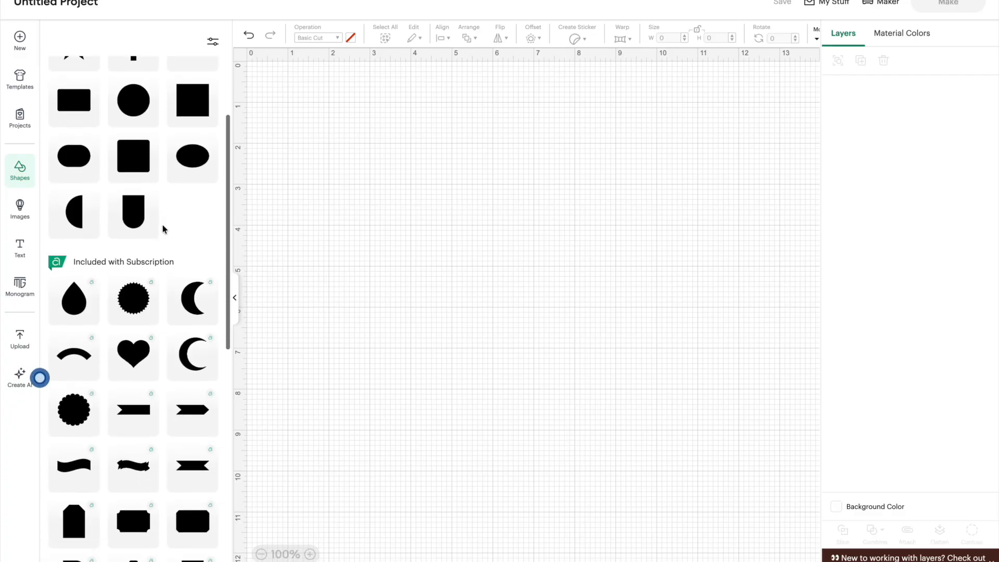
scroll(163, 229, "up", 5)
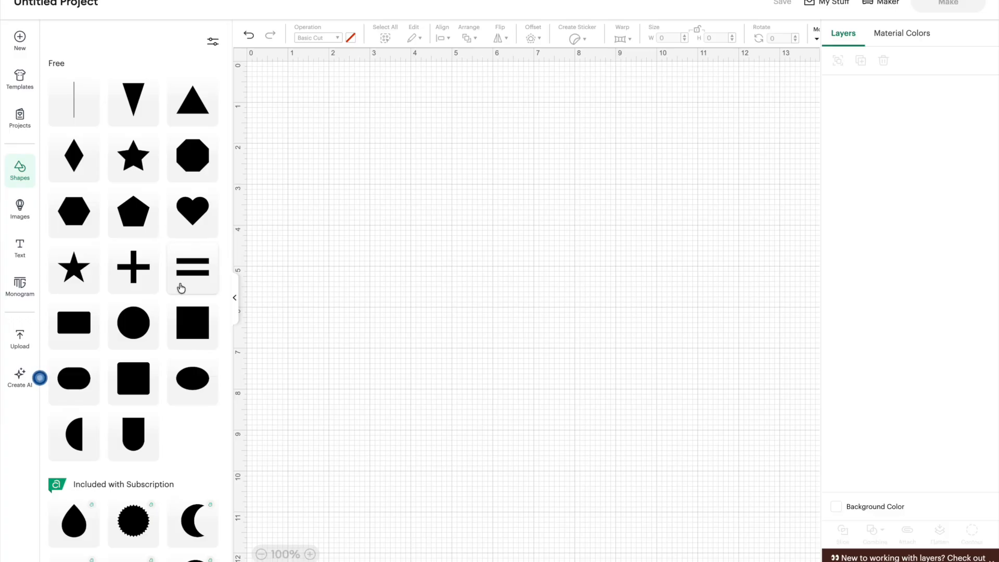
left_click(187, 320)
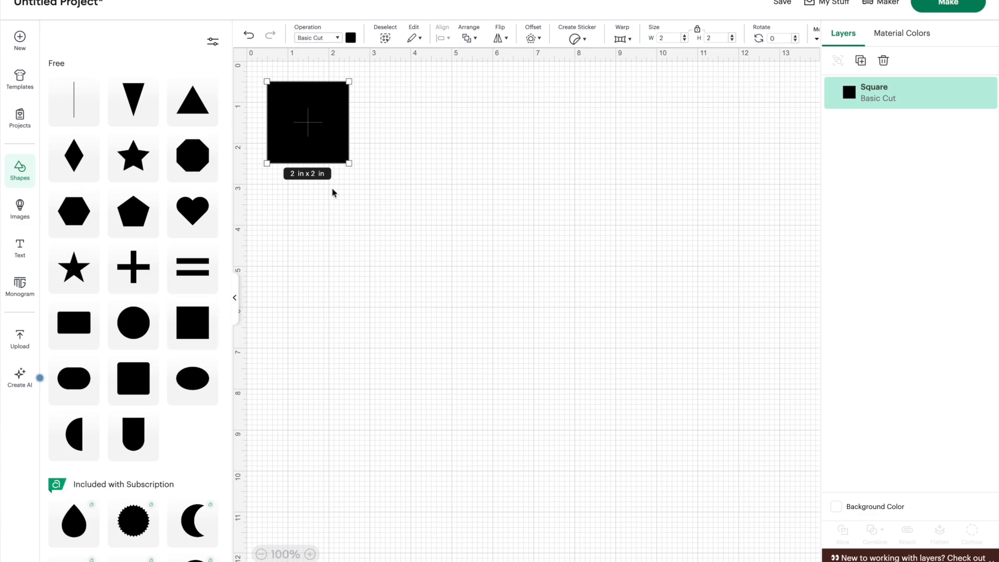
left_click_drag(329, 142, 363, 178)
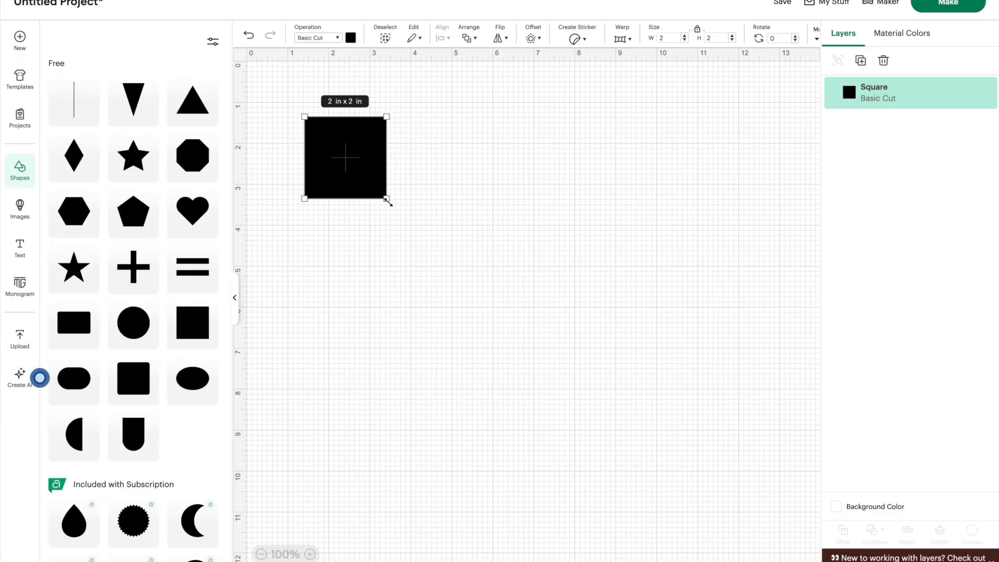
- Scale the square up freehand to about 3.81 x 3.81 in
left_click(345, 156)
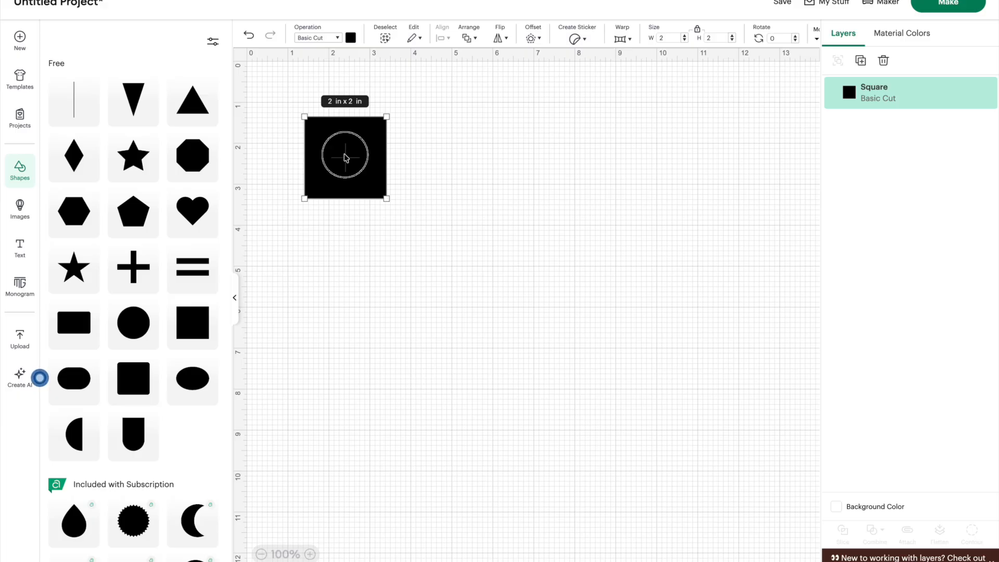
left_click(386, 200)
left_click_drag(387, 200, 430, 270)
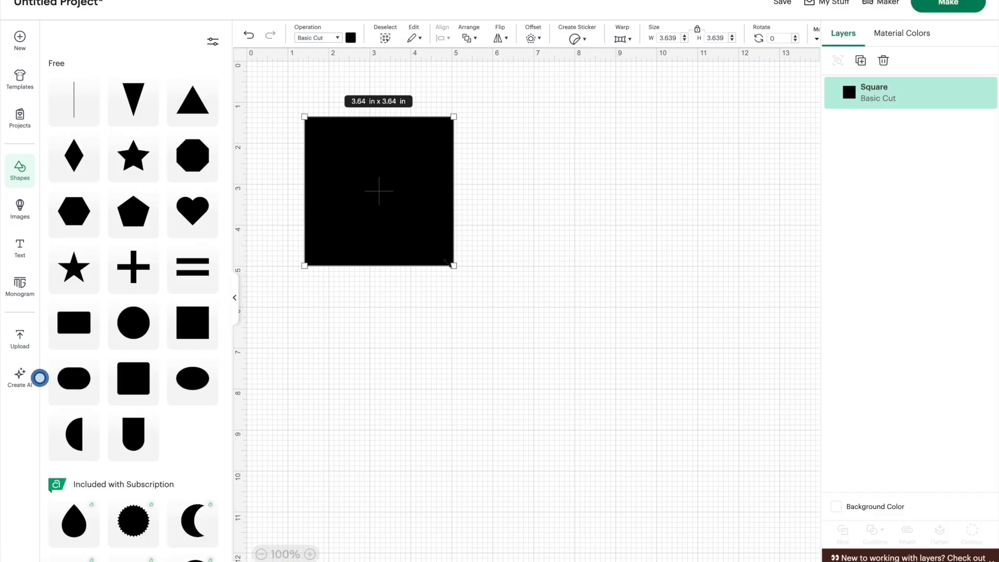
mouse_move(453, 266)
left_mouse_down()
mouse_move(422, 228)
mouse_move(450, 274)
left_mouse_up()
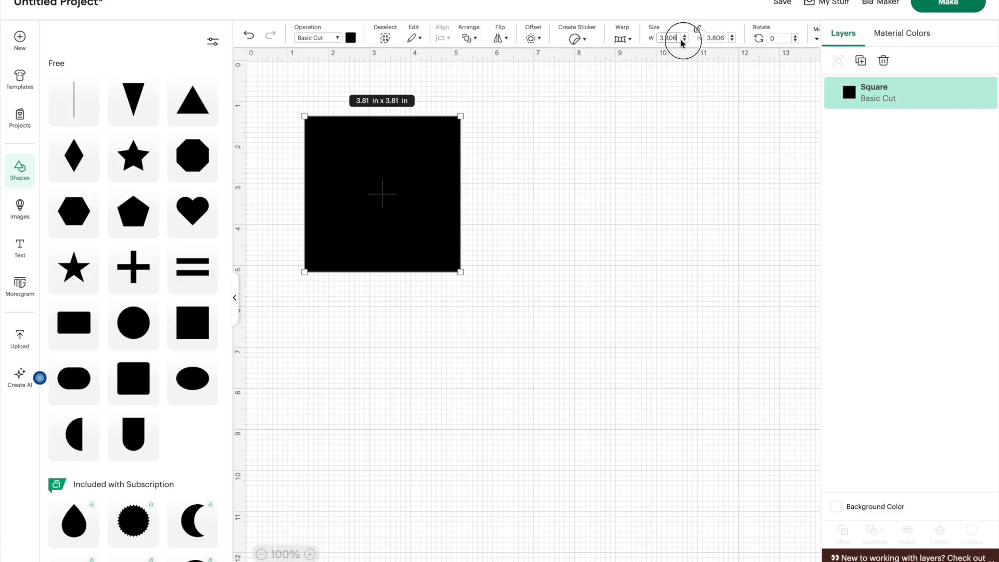
- With the proportions unlocked, set the square's width to 22 in and its height to 28 in
left_click_drag(676, 38, 651, 38)
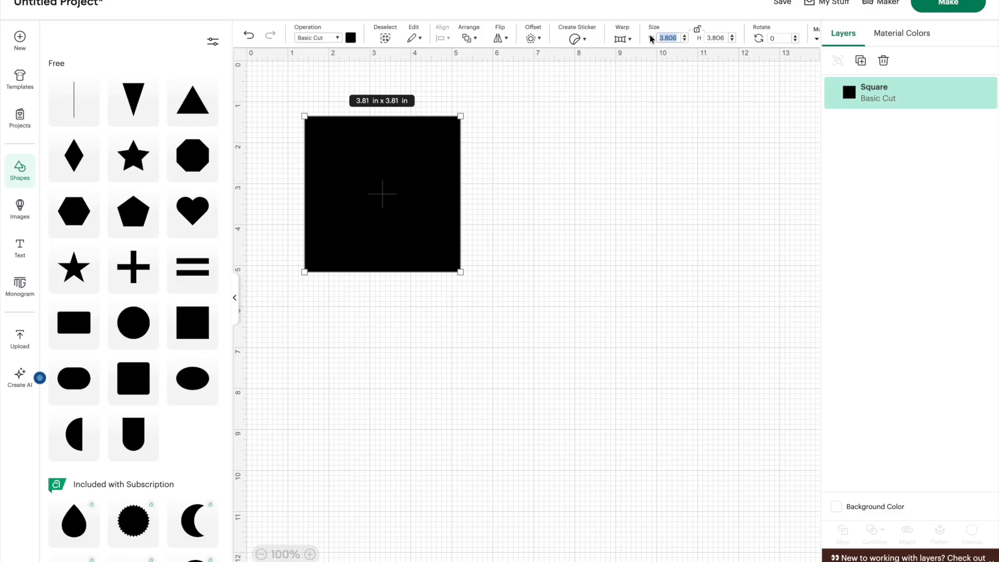
type("22")
key("Return")
left_click_drag(724, 38, 703, 38)
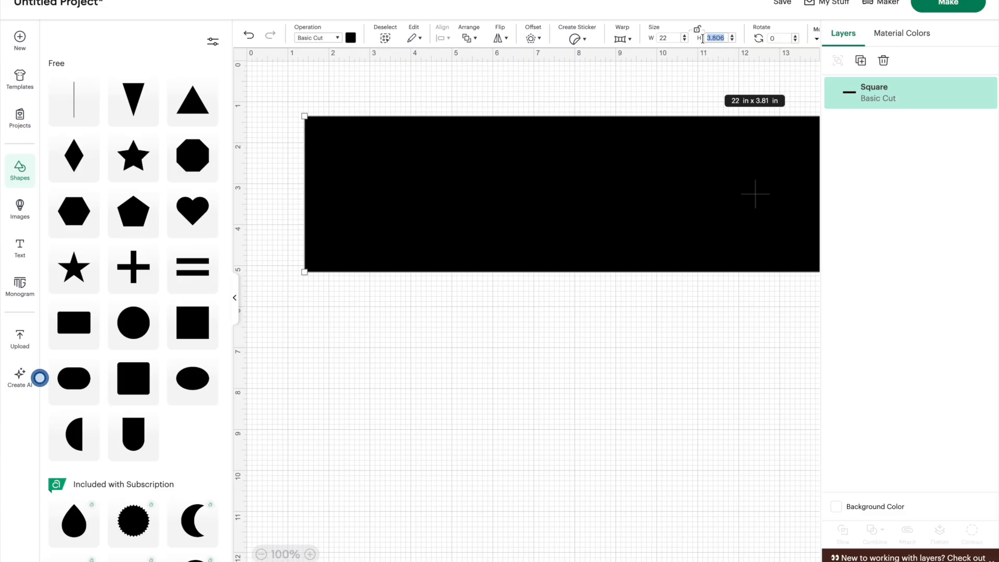
type("28")
key("Return")
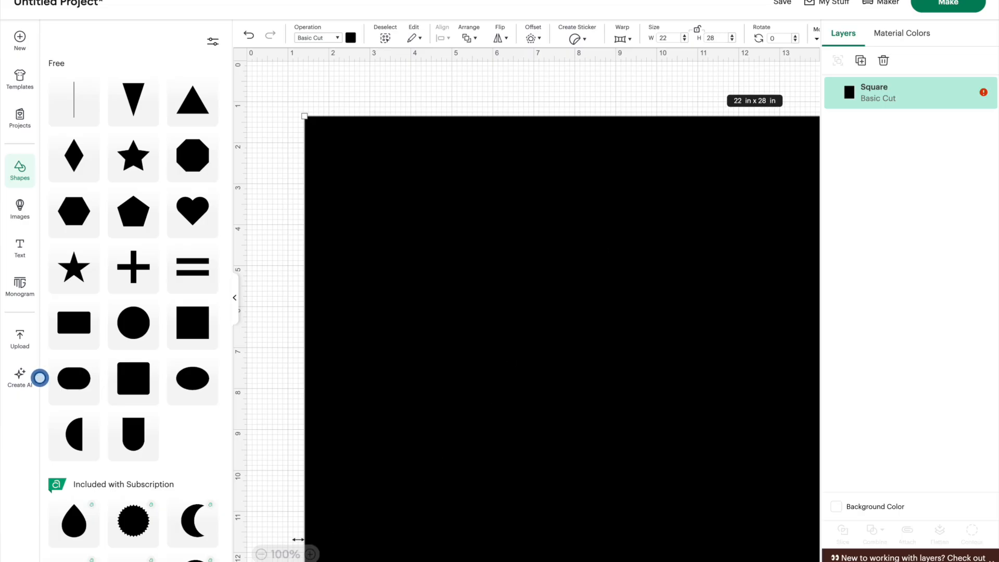
- Move the enlarged rectangle to about 6 in across and 4.5 in down on the canvas
left_click(261, 554)
left_click(261, 554)
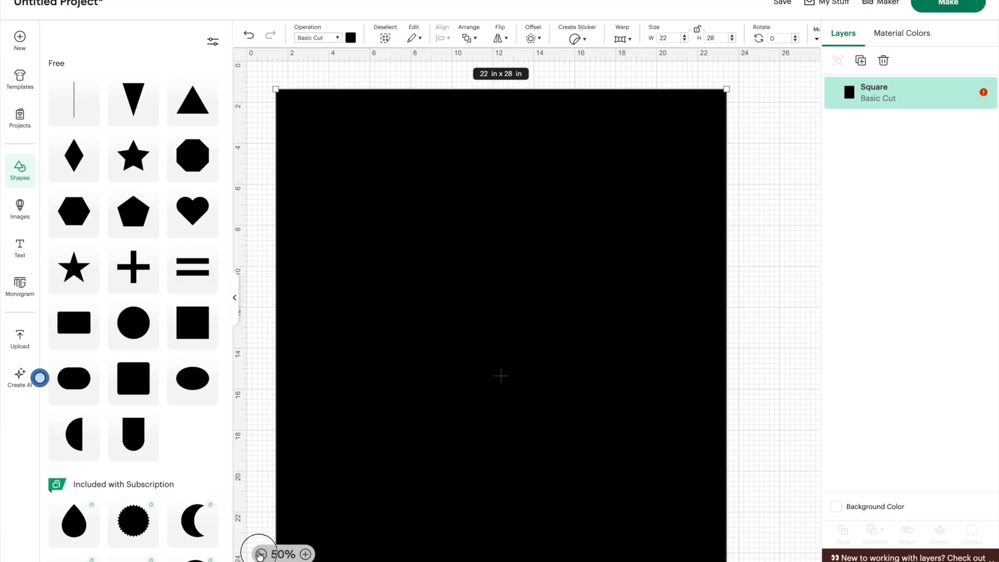
left_click(261, 554)
left_click_drag(341, 279, 386, 308)
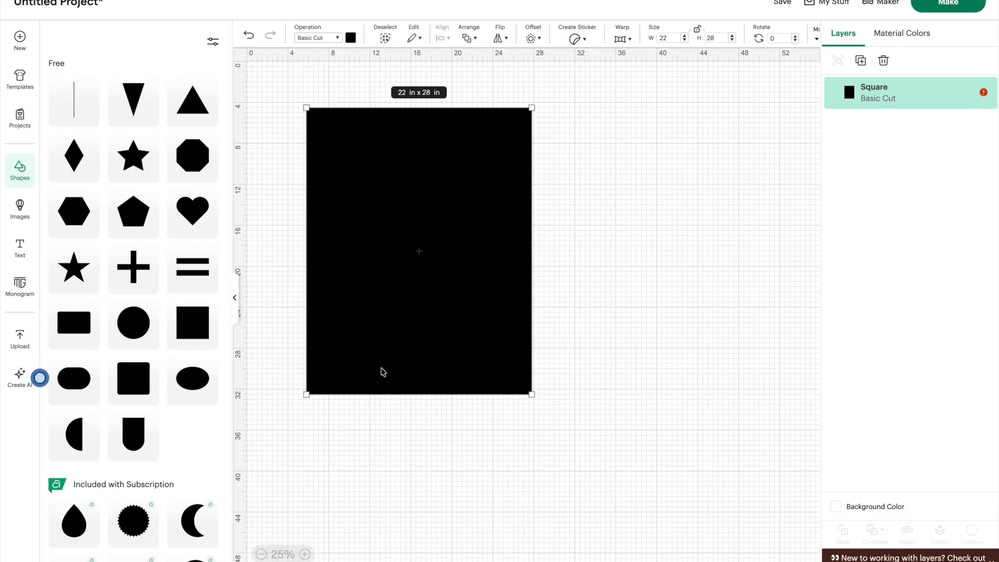
scroll(383, 338, "down", 1)
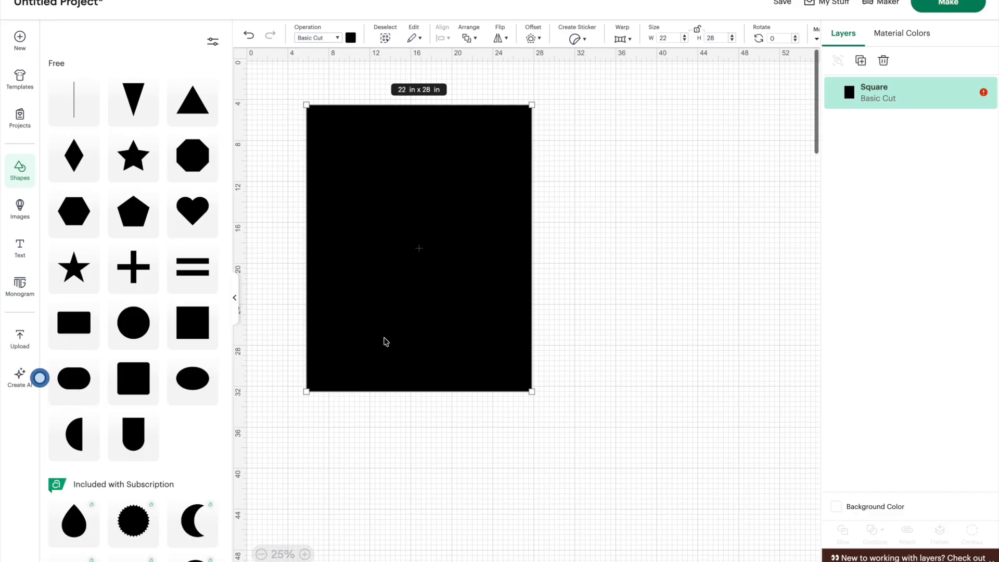
- Read the size warning on the Square layer and shrink the rectangle freehand to about 9.89 x 5.72 in
left_click(984, 94)
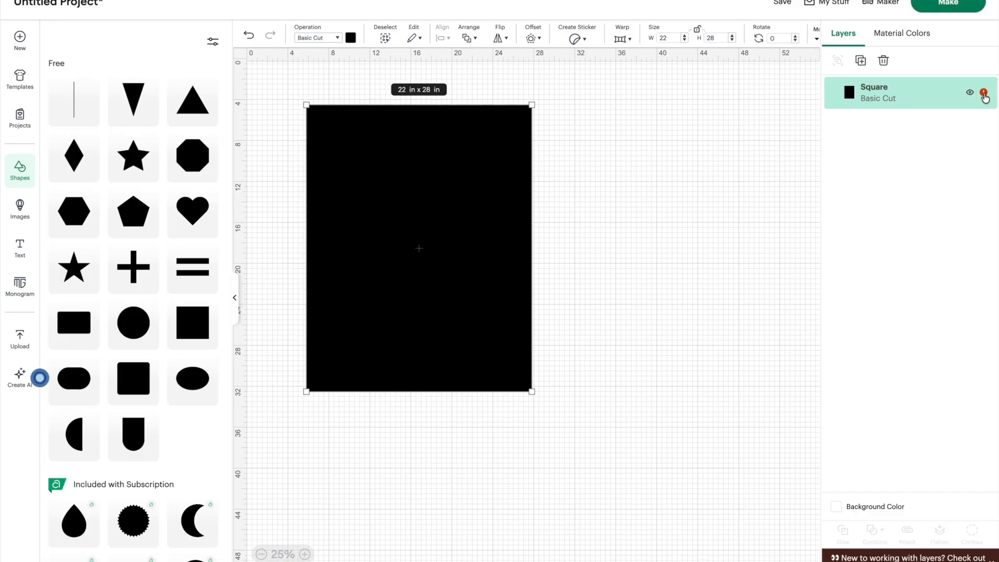
mouse_move(984, 97)
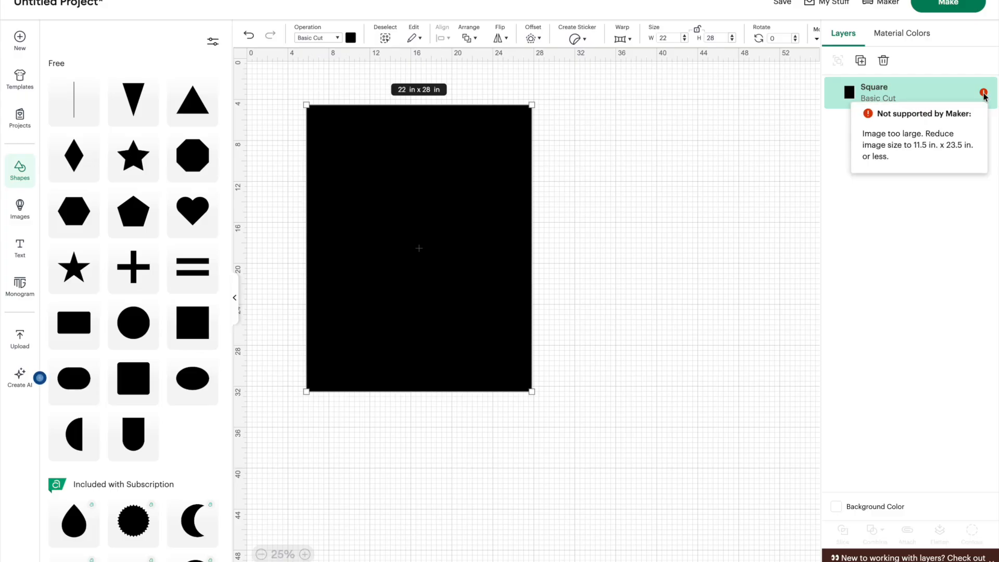
left_click(983, 94)
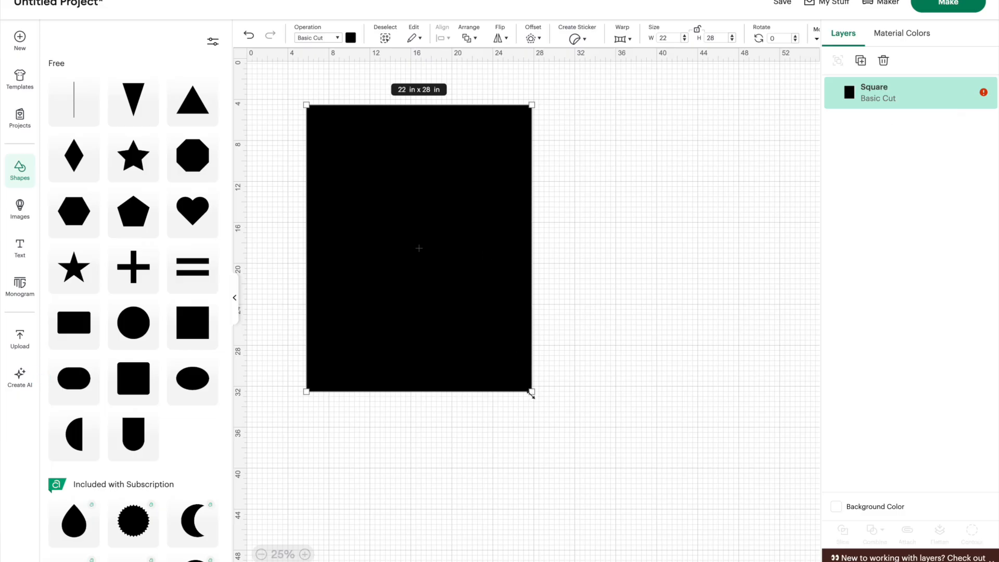
left_click_drag(532, 391, 408, 164)
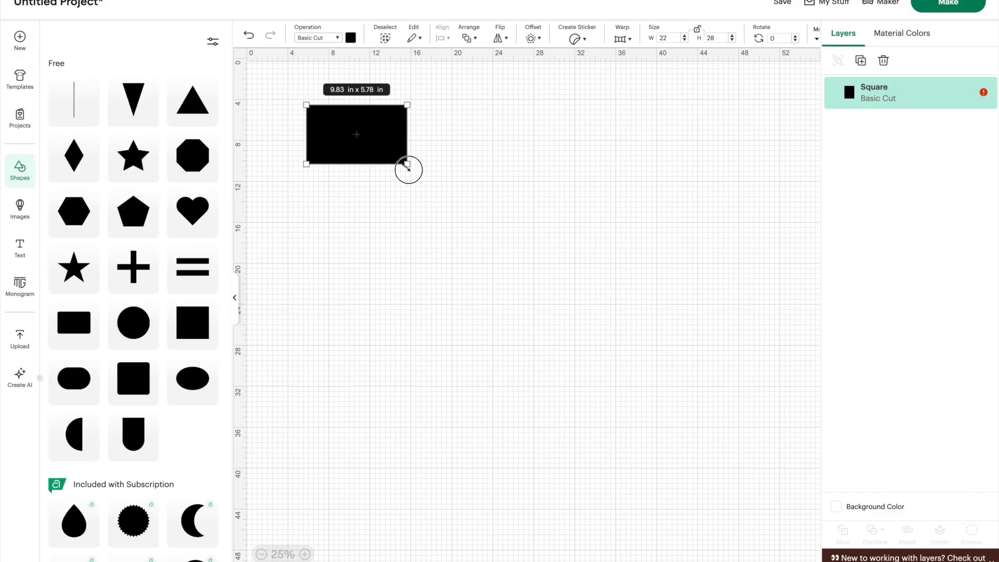
- Change the rectangle's operation to Pen and move it to about 24 in across the canvas
left_click(315, 38)
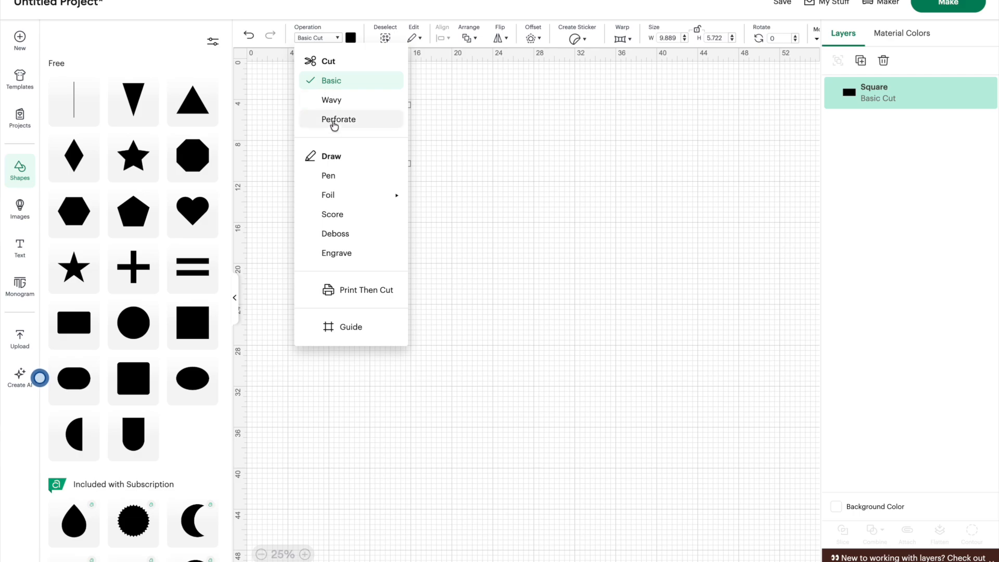
left_click(337, 177)
left_click_drag(347, 145, 533, 152)
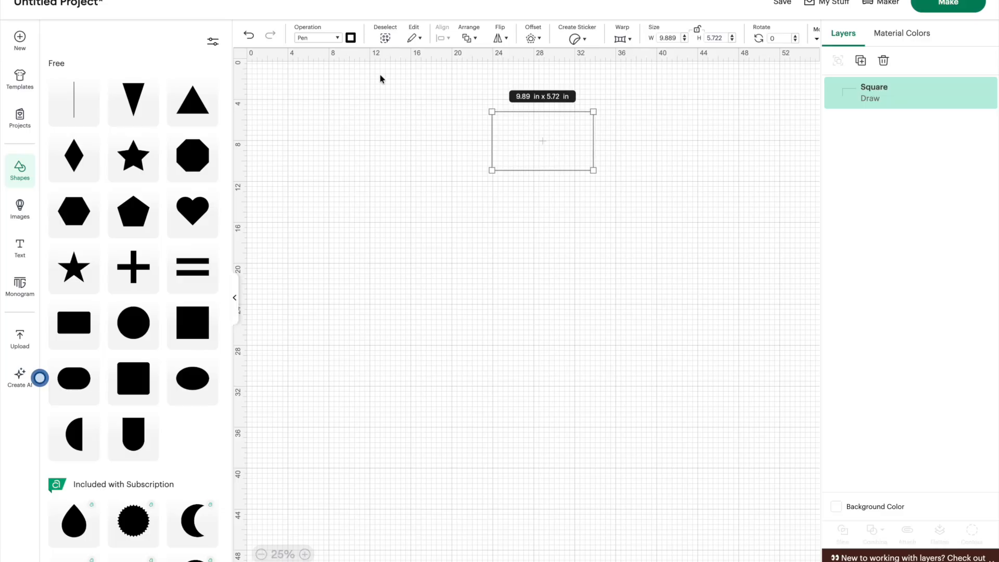
- Set the rectangle's pen type to M - Marker (2.5mm) in Black and deselect the rectangle
left_click(338, 39)
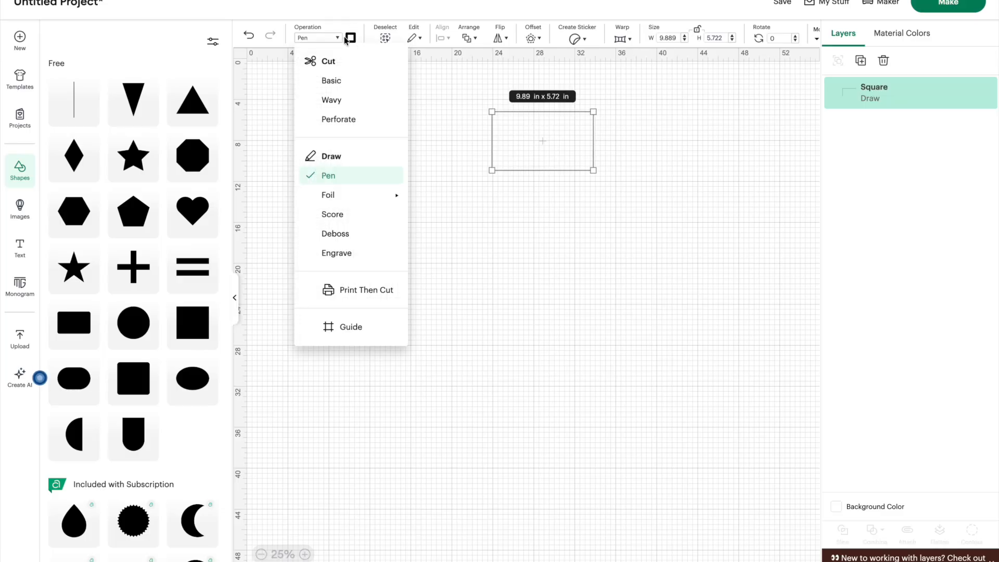
left_click(350, 37)
left_click(350, 38)
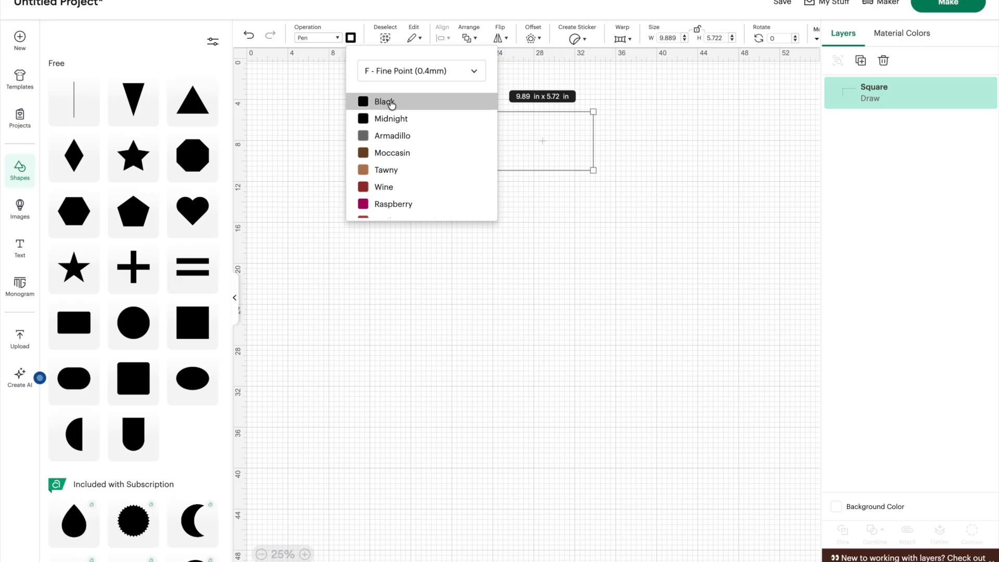
left_click(390, 74)
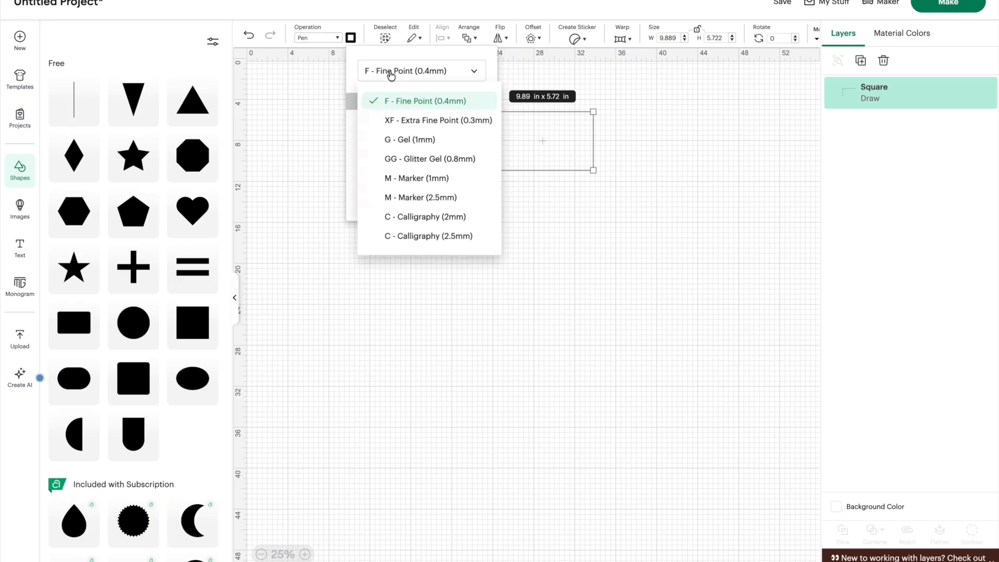
left_click(413, 199)
left_click(375, 103)
left_click(521, 218)
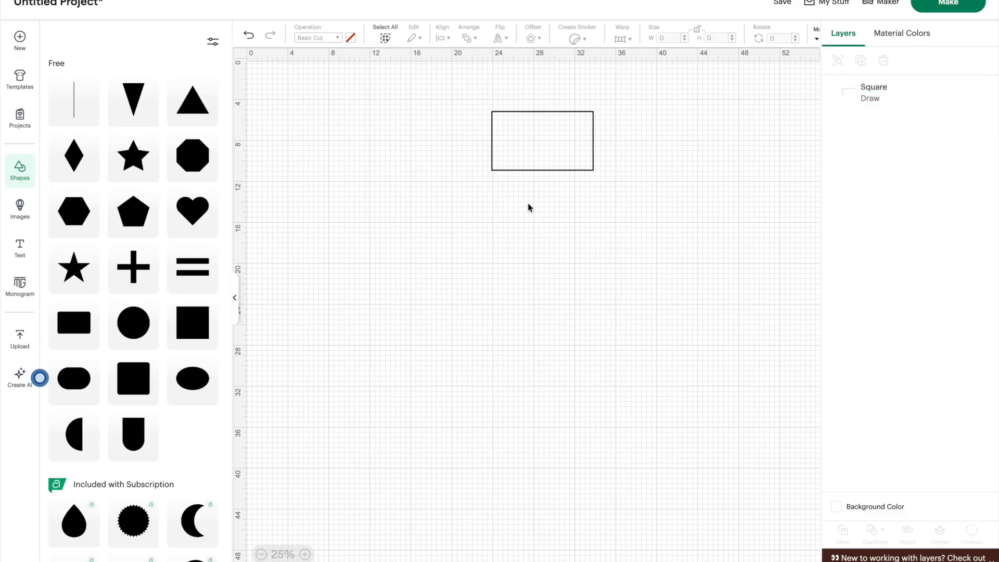
- Move the rectangle slightly down and change its operation to Guide
left_click_drag(511, 143, 501, 172)
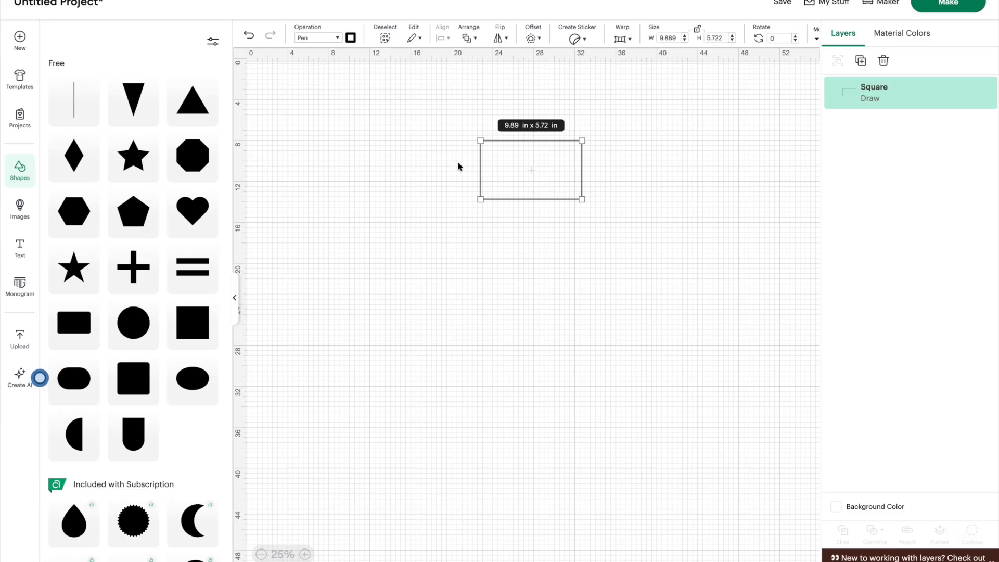
left_click(335, 39)
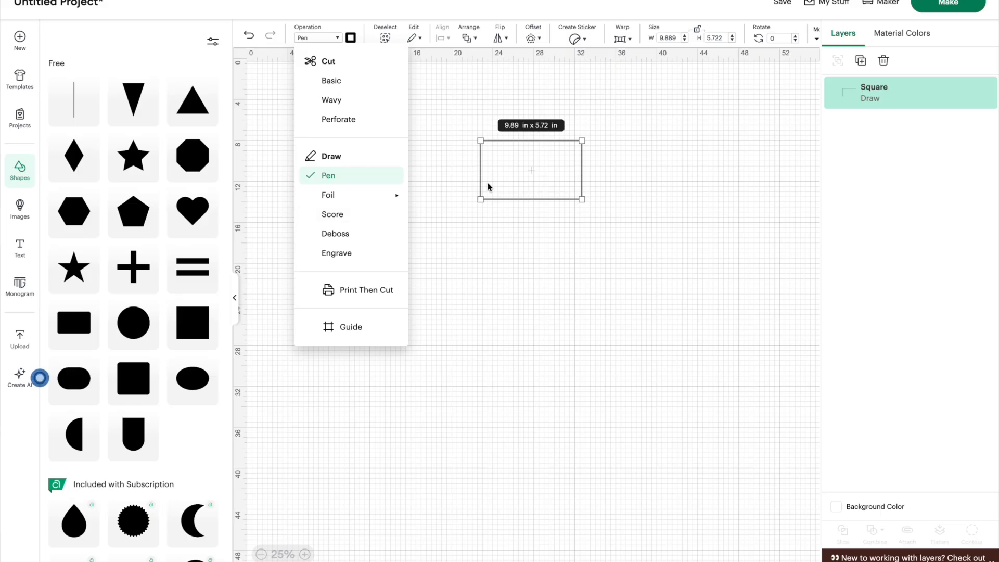
left_click(359, 328)
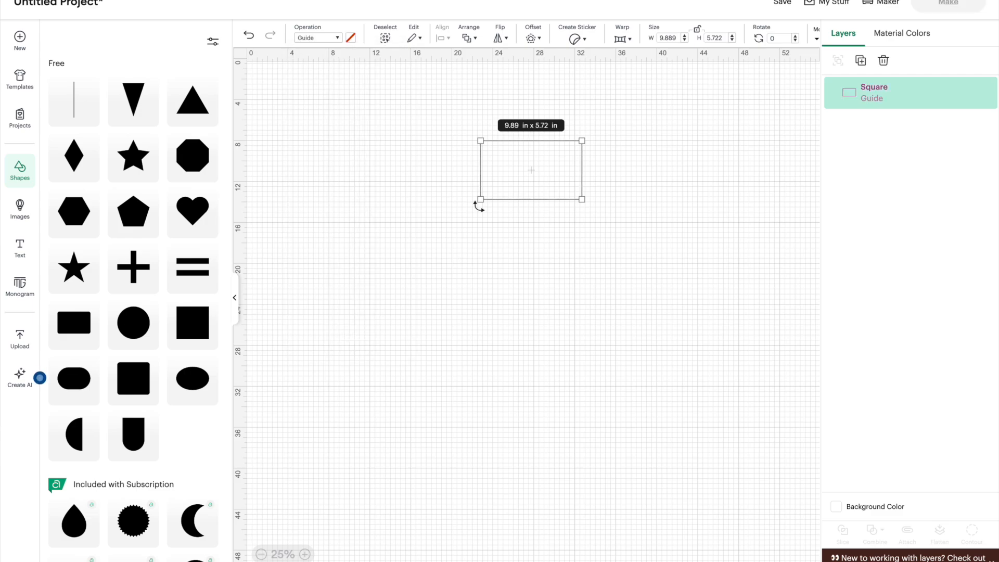
- Enlarge the guide rectangle freehand to about 21.89 x 10.94 in, shift it slightly, and delete it from the canvas
left_click_drag(479, 199, 353, 254)
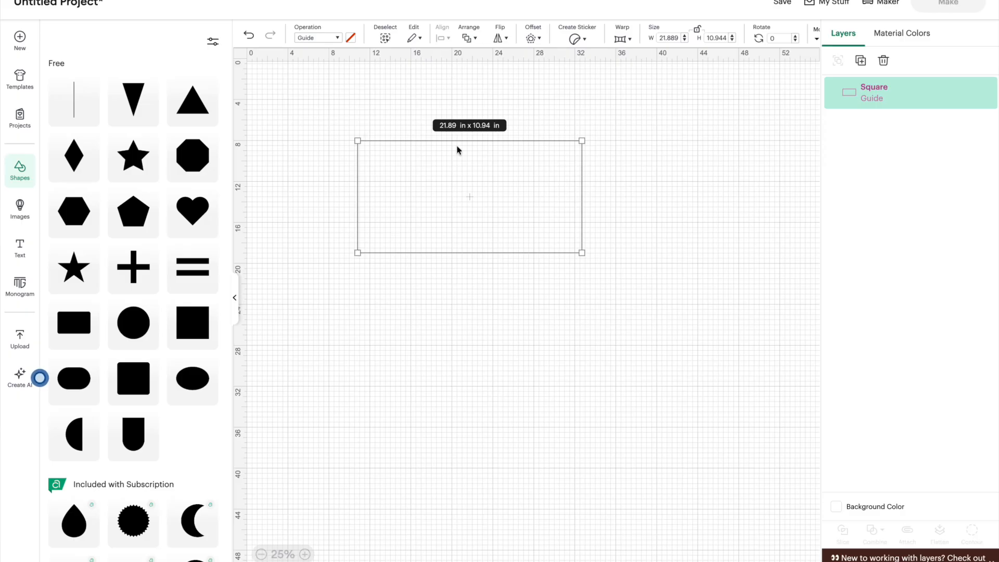
left_click_drag(466, 183, 437, 162)
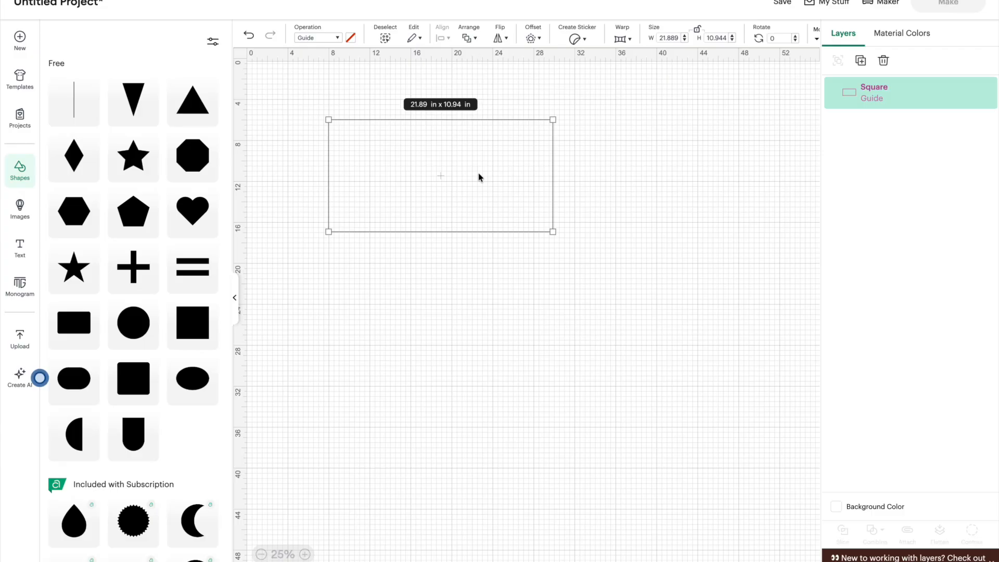
right_click(478, 173)
left_click(444, 174)
key("Delete")
- Insert the rounded gift tag from the subscription shapes and move it to about 4.2 in across and 1.2 in down the canvas
scroll(138, 317, "down", 1)
scroll(138, 317, "down", 5)
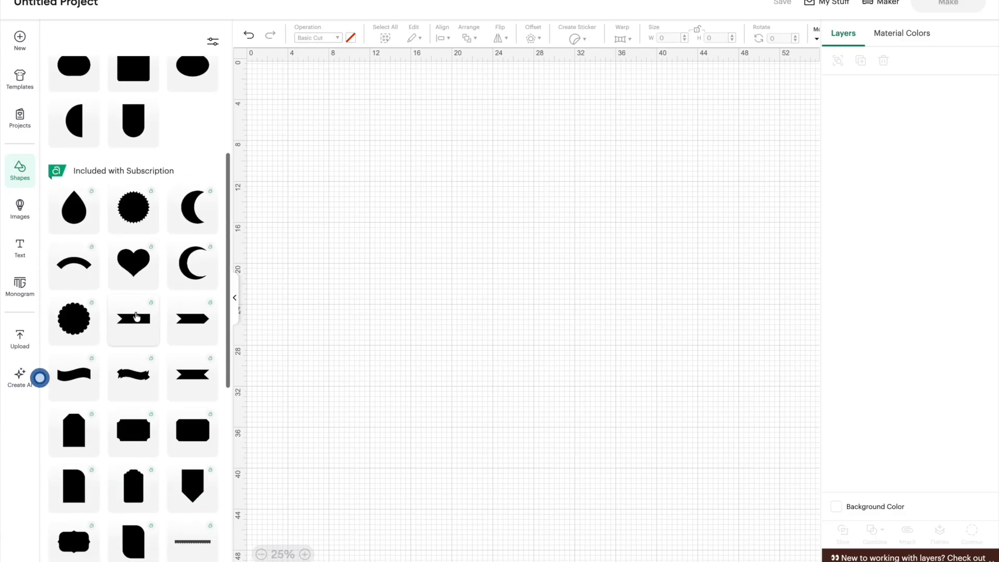
scroll(136, 317, "down", 1)
left_click(135, 455)
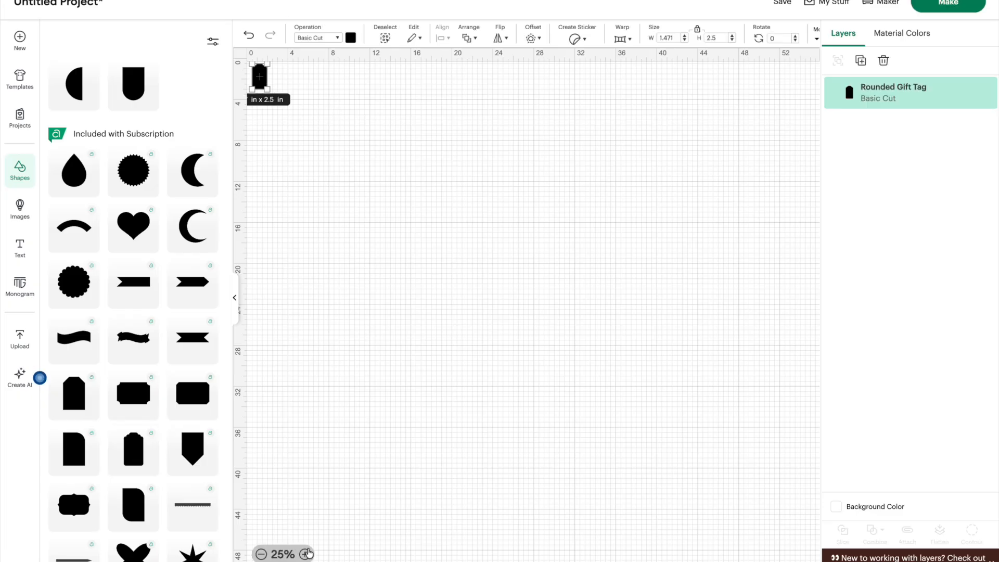
left_click(307, 554)
left_click(307, 554)
left_click(308, 555)
left_click_drag(314, 152, 546, 210)
scroll(162, 198, "up", 1)
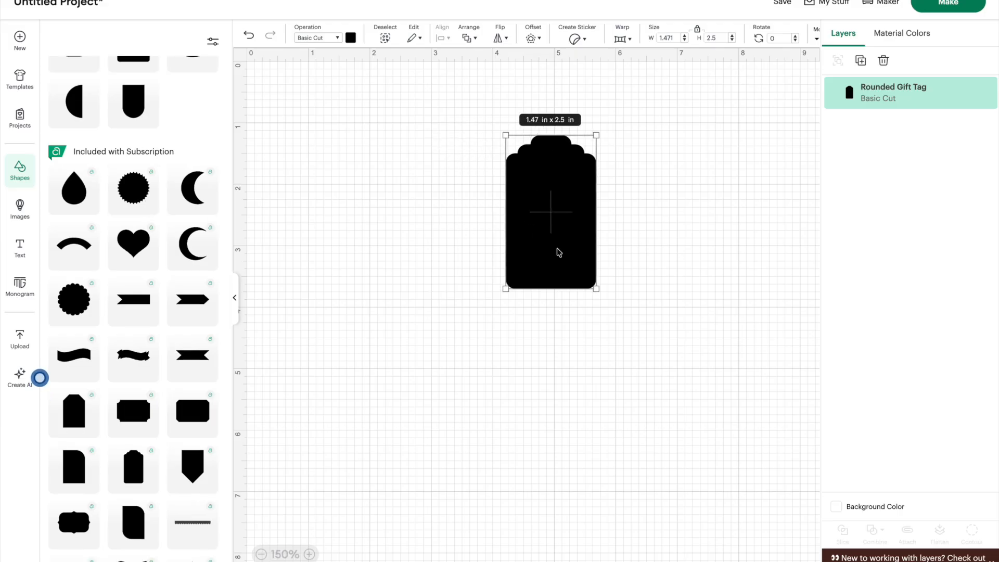
- Resize the gift tag proportionally to about 2.14 x 3.63 in
key("ctrl+z")
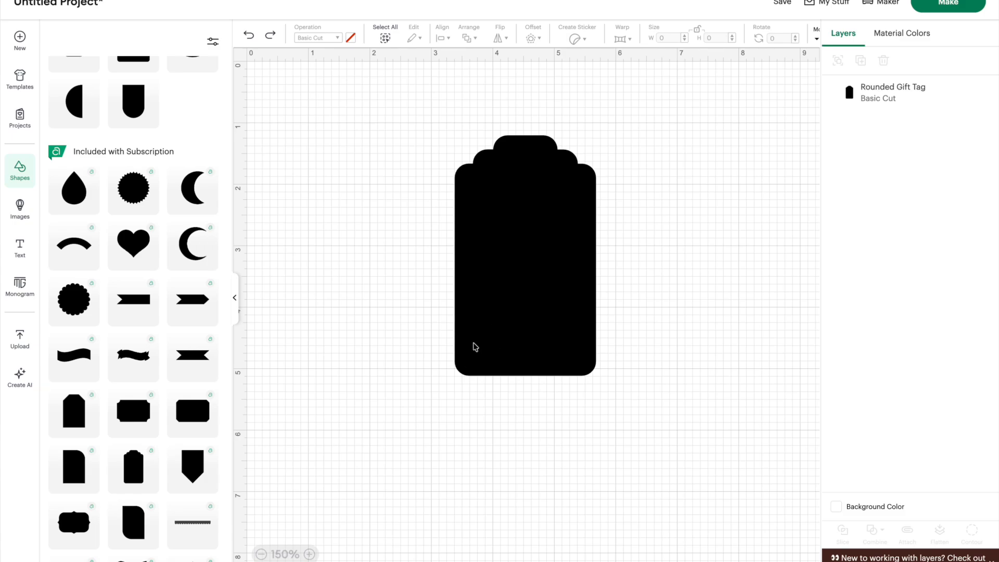
left_click(474, 347)
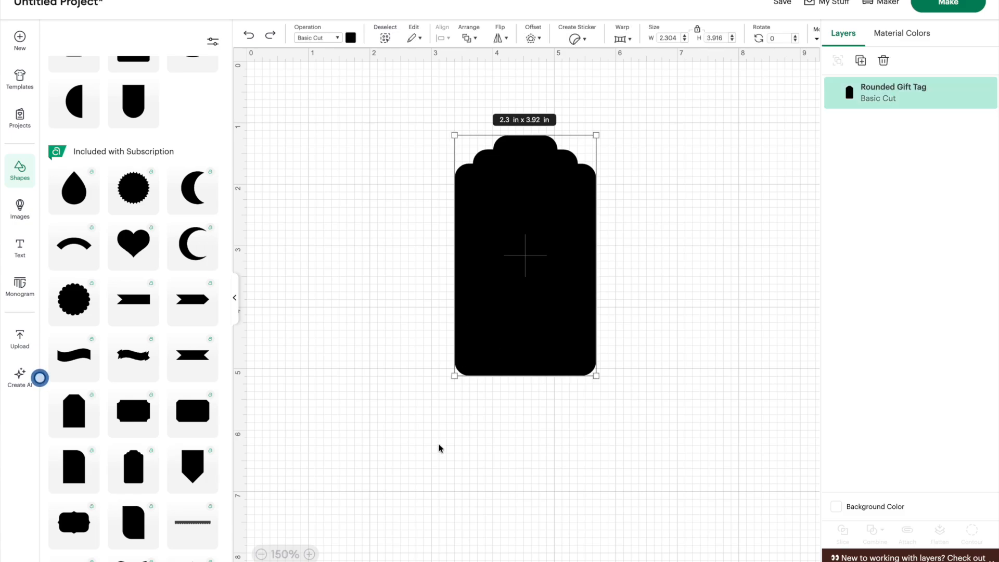
mouse_move(452, 375)
left_mouse_down()
mouse_move(415, 430)
mouse_move(466, 362)
left_mouse_up()
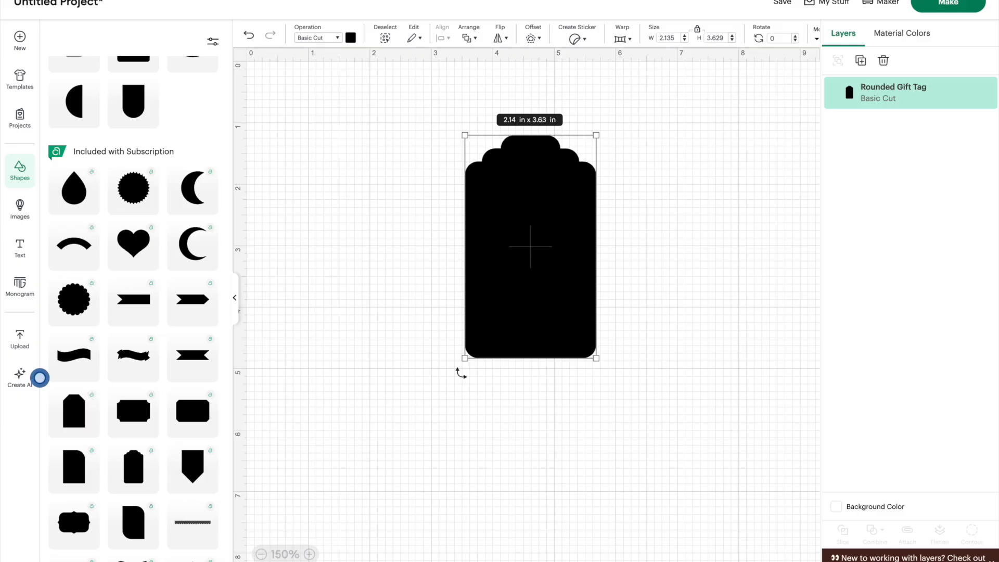
- Rotate the gift tag to about 270° so it lies horizontally, and reposition it near the upper middle of the canvas
left_click(461, 374)
left_click_drag(462, 374, 654, 315)
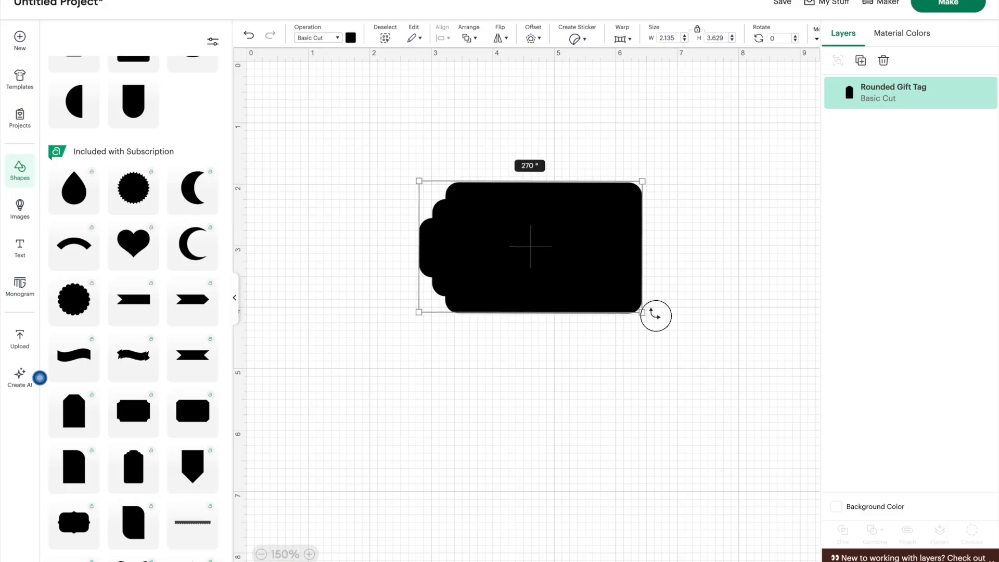
left_click(568, 369)
left_click_drag(495, 291, 485, 263)
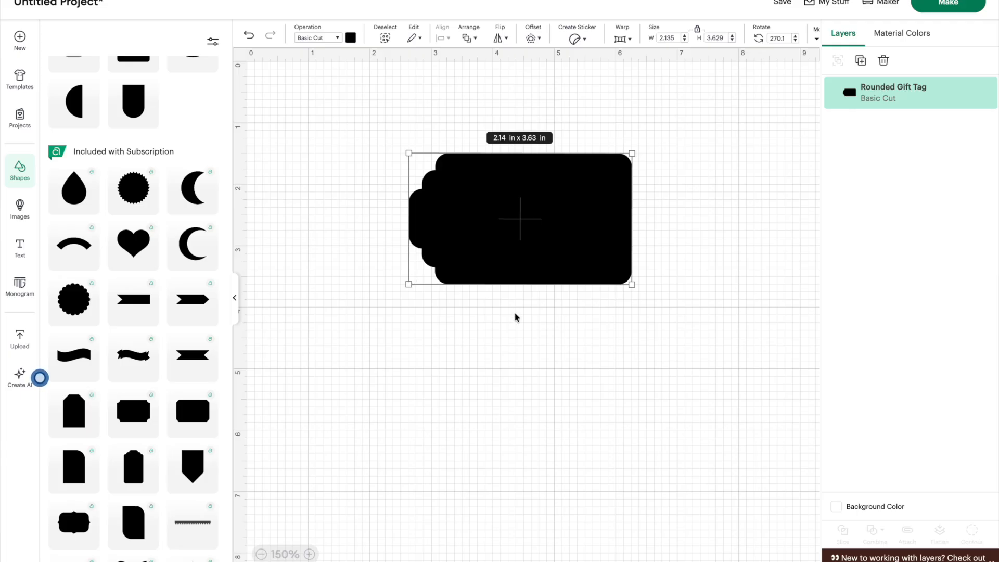
left_click(486, 247)
scroll(493, 252, "right", 2)
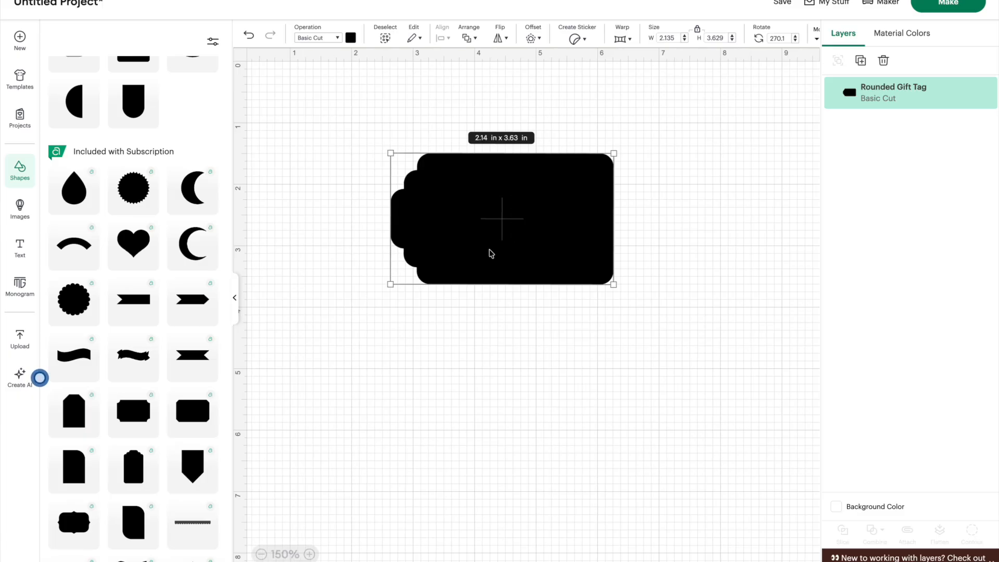
left_click(443, 191)
left_click_drag(445, 190, 467, 199)
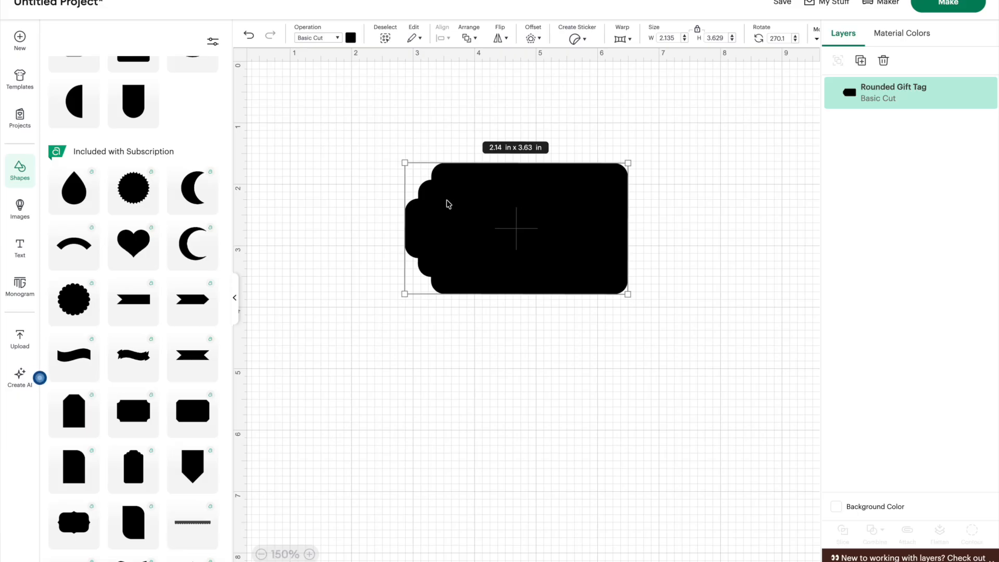
- Change the gift tag's material color to light red and move it to about 3.3 in across and 1 in down the canvas
left_click(351, 38)
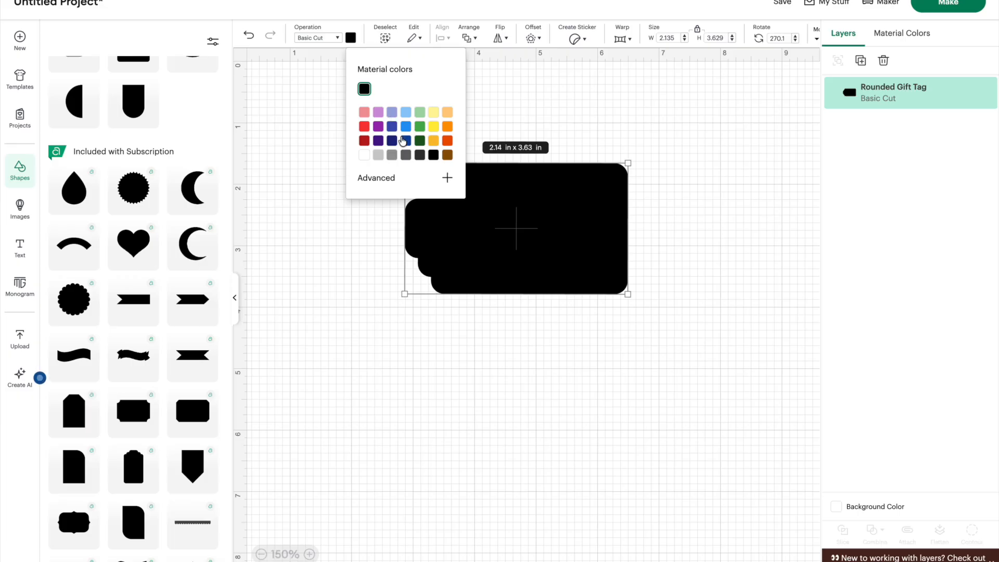
left_click(364, 113)
left_click(573, 402)
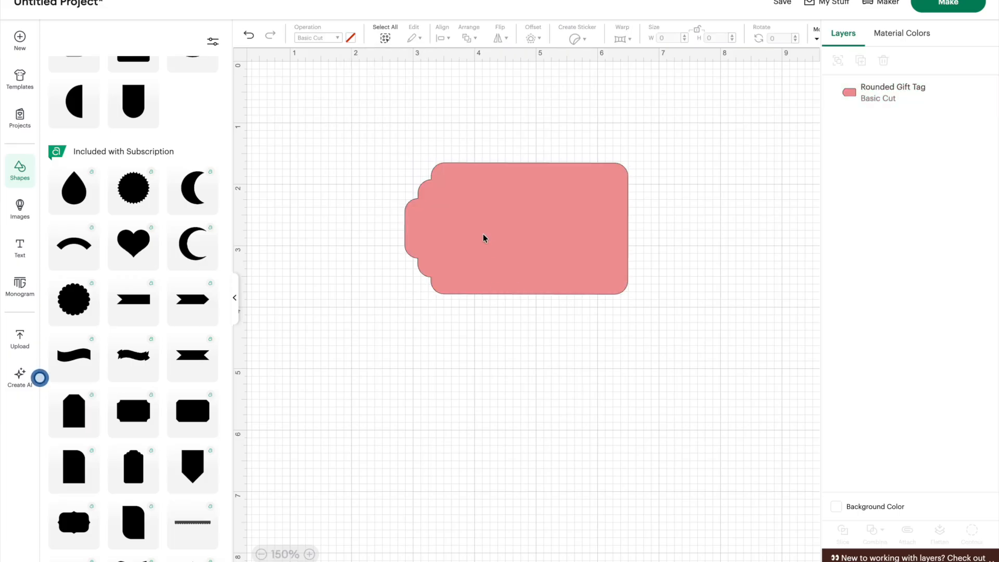
left_click_drag(487, 238, 486, 221)
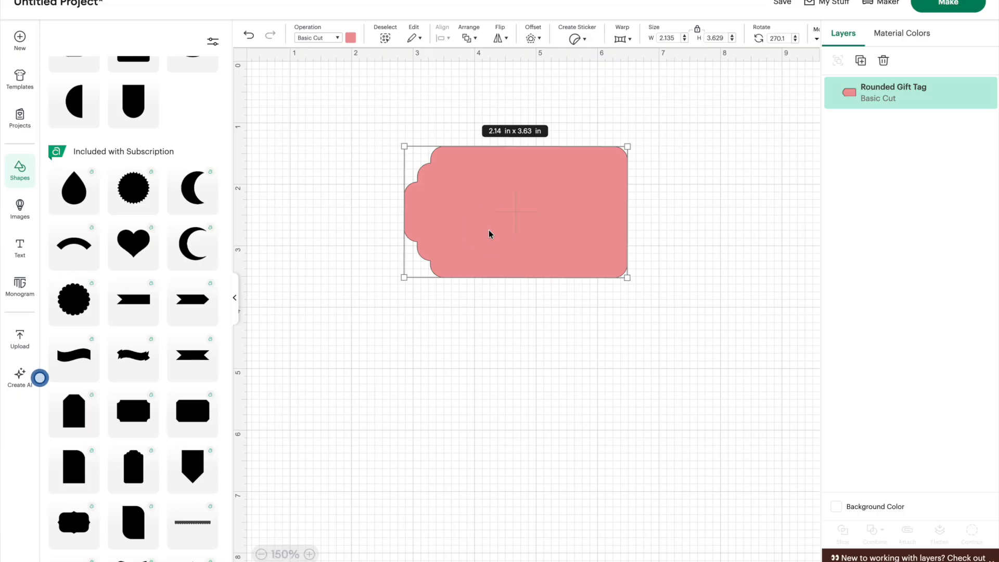
left_click_drag(491, 235, 491, 213)
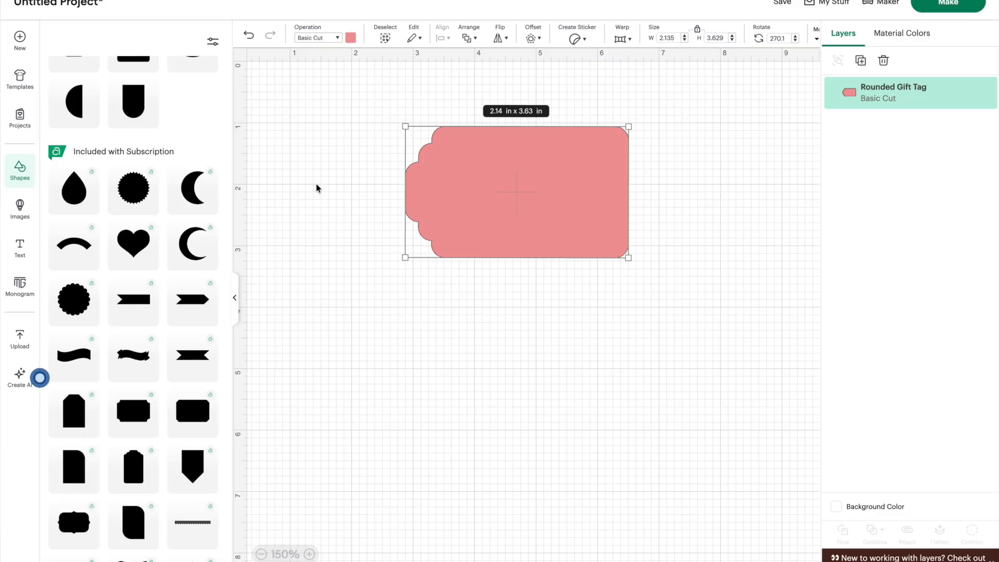
left_click_drag(494, 194, 521, 190)
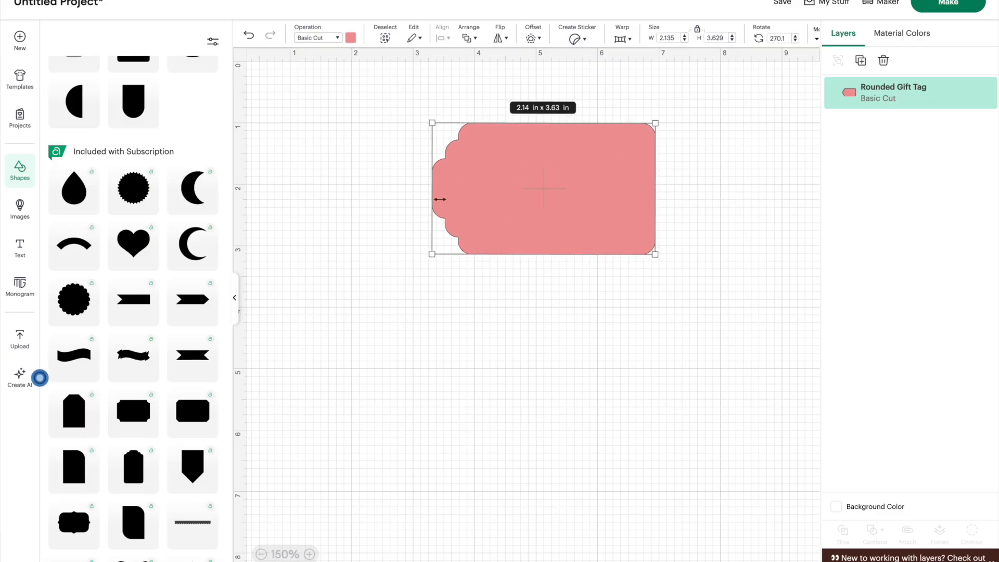
- Insert a free circle, place it over the gift tag, and shrink it to about 0.23 x 0.23 in
scroll(121, 170, "up", 3)
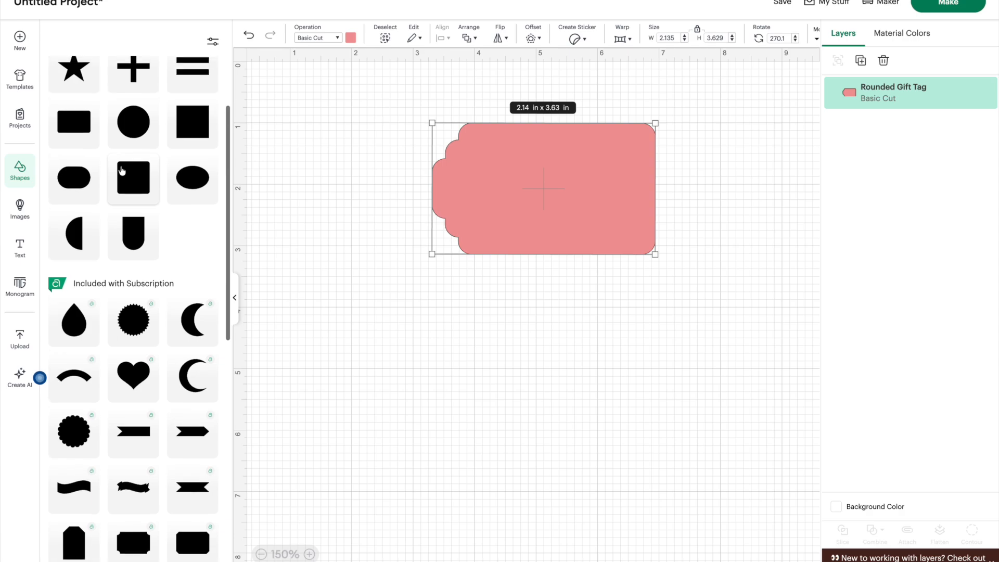
left_click(123, 172)
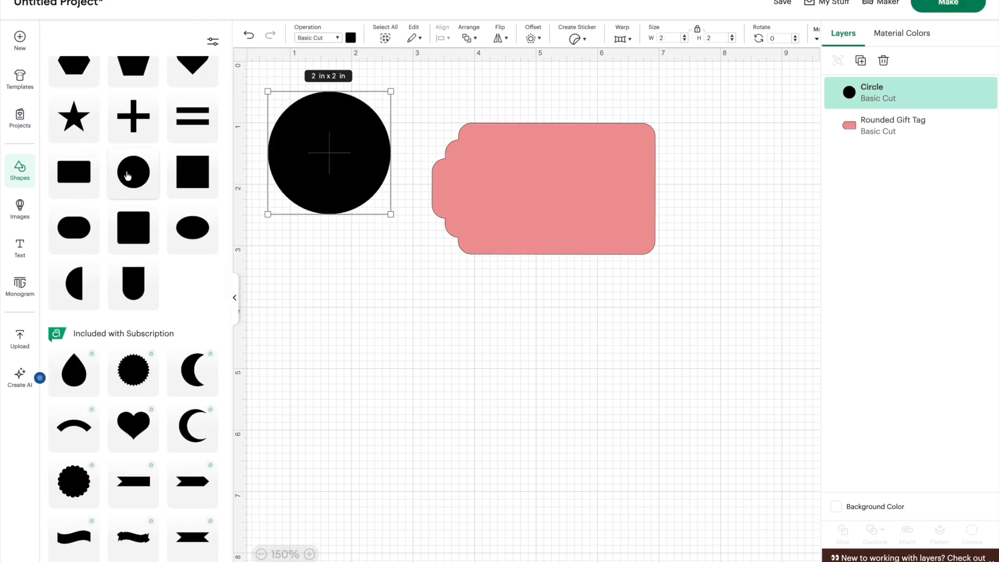
left_click_drag(319, 193, 528, 235)
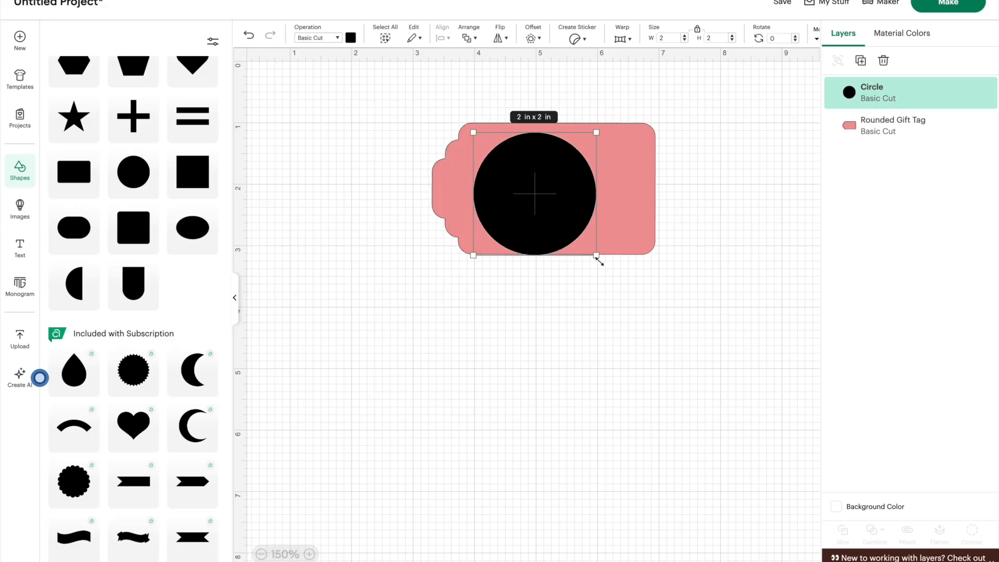
left_click_drag(597, 257, 487, 152)
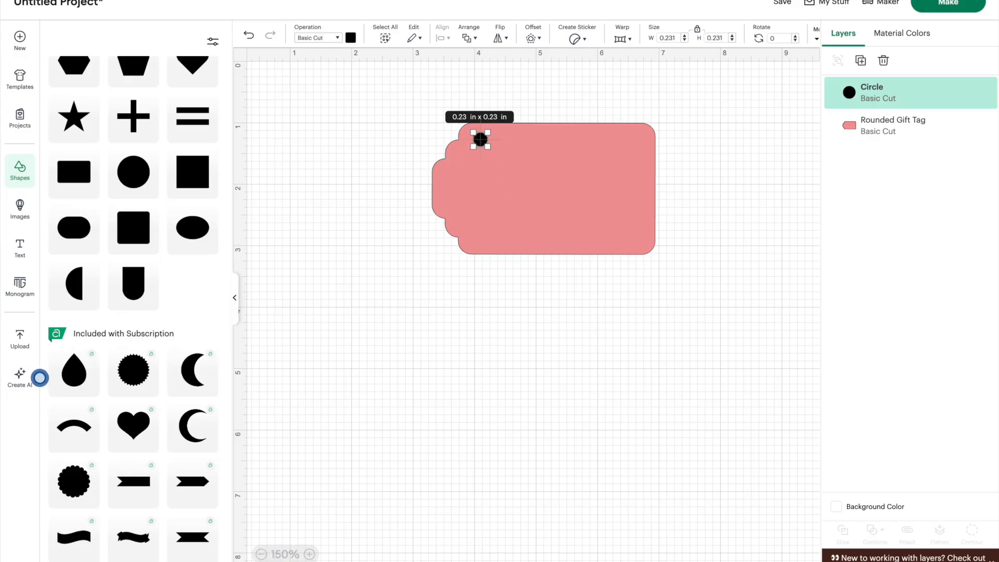
- Move the tag so the small circle is centered in its scalloped end, and slice the circle out of the tag
left_click_drag(527, 191, 558, 138)
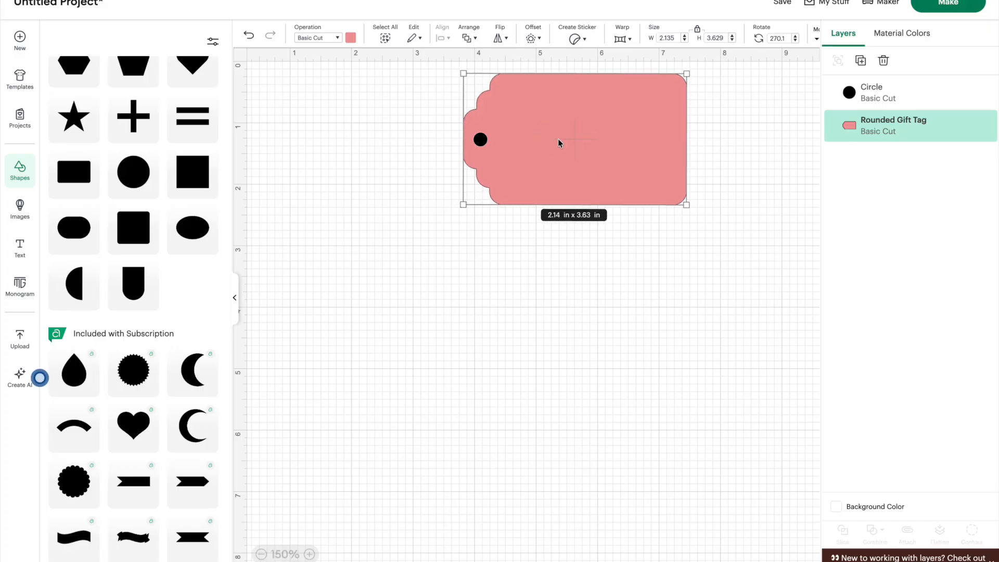
left_click(428, 232)
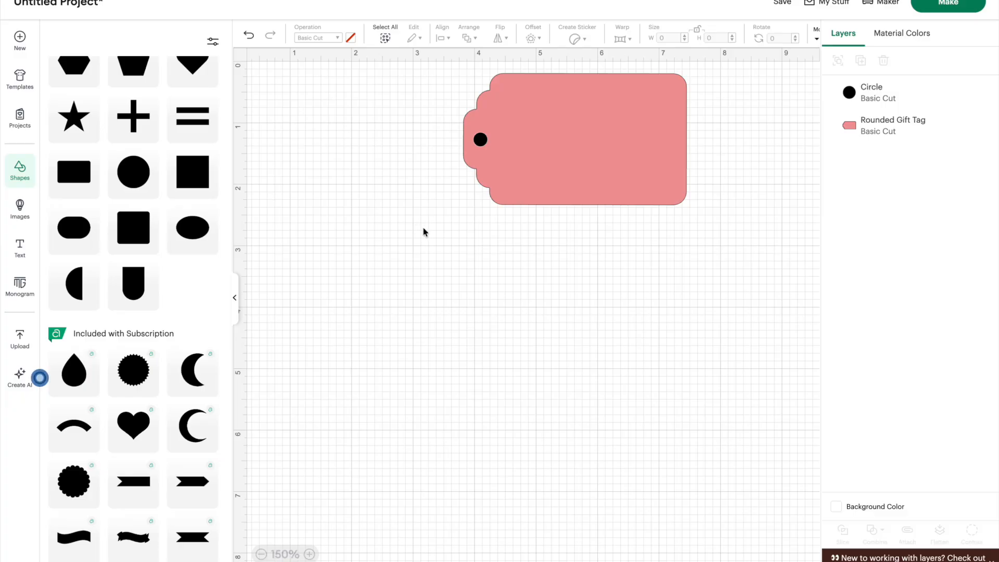
left_click_drag(434, 202, 750, 119)
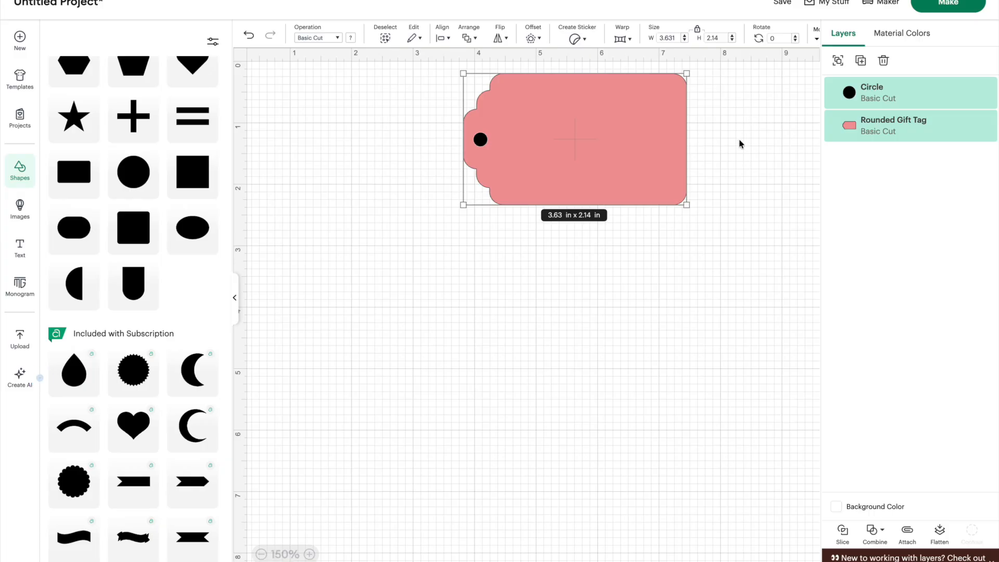
left_click(840, 533)
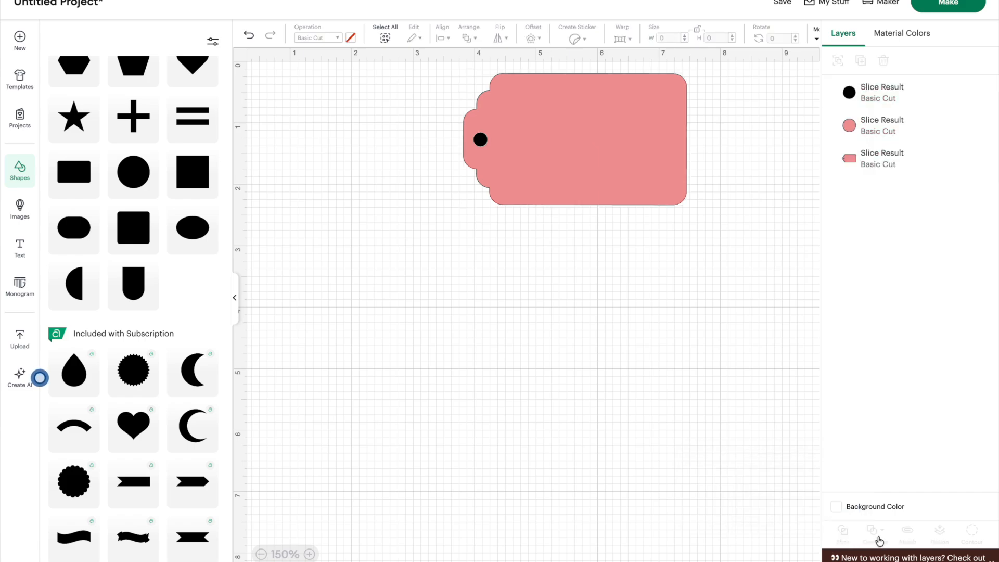
- Move the sliced tag away from the cut circles to check the punched hole
left_click_drag(581, 193, 579, 337)
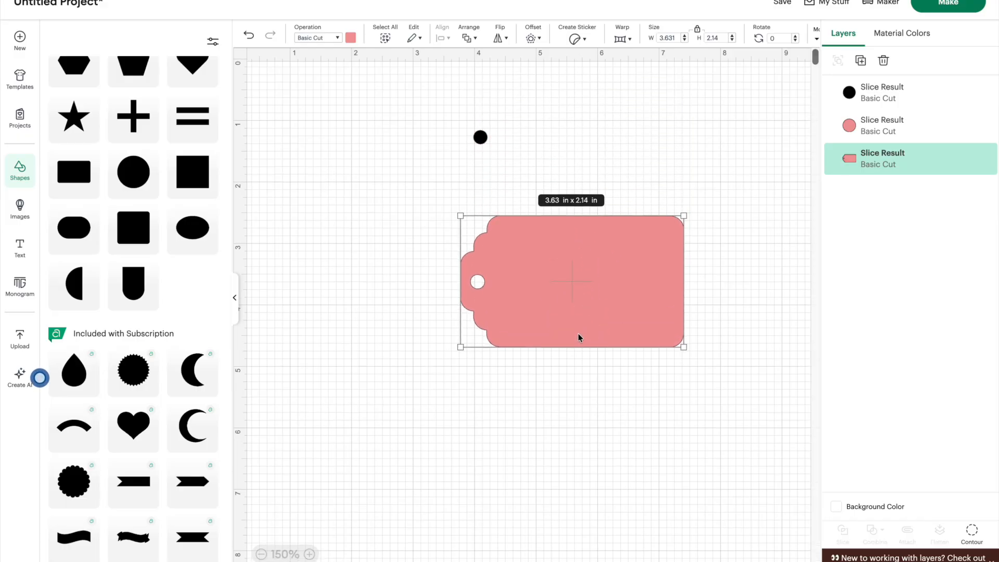
scroll(498, 275, "down", 1)
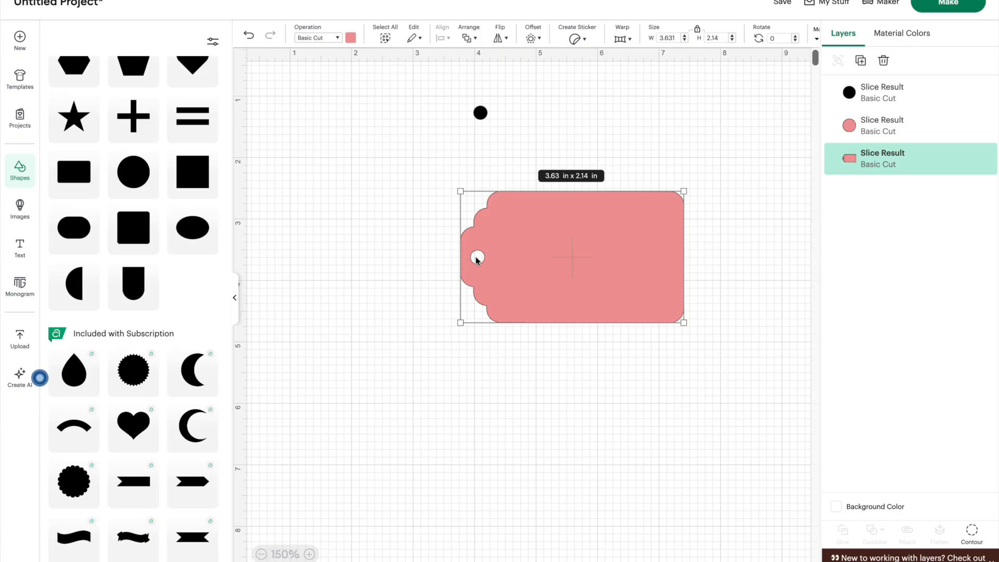
left_click_drag(534, 265, 577, 220)
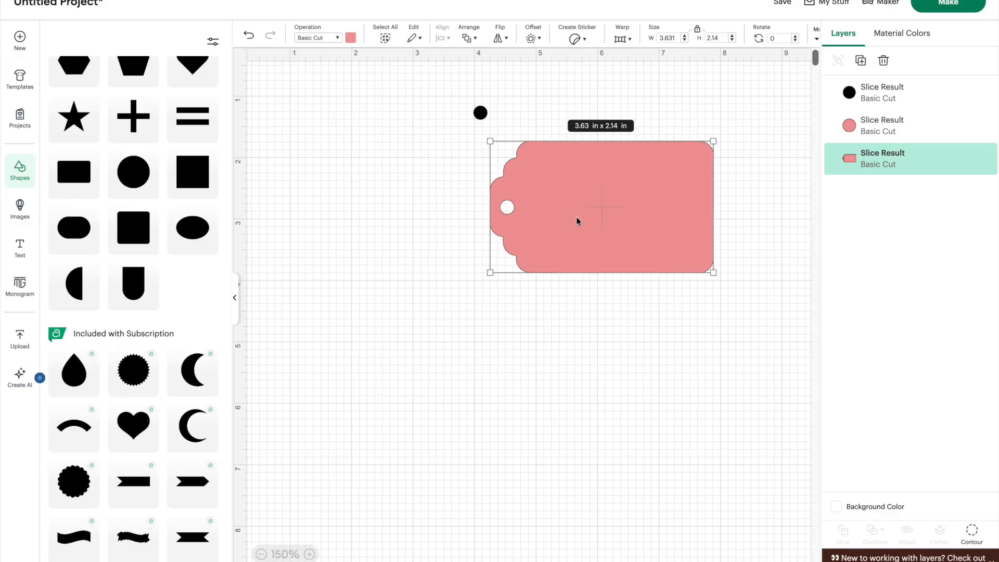
- Undo back to before the slice, and redo the slice and the sliced tag's first move
left_click(249, 37)
left_click(249, 36)
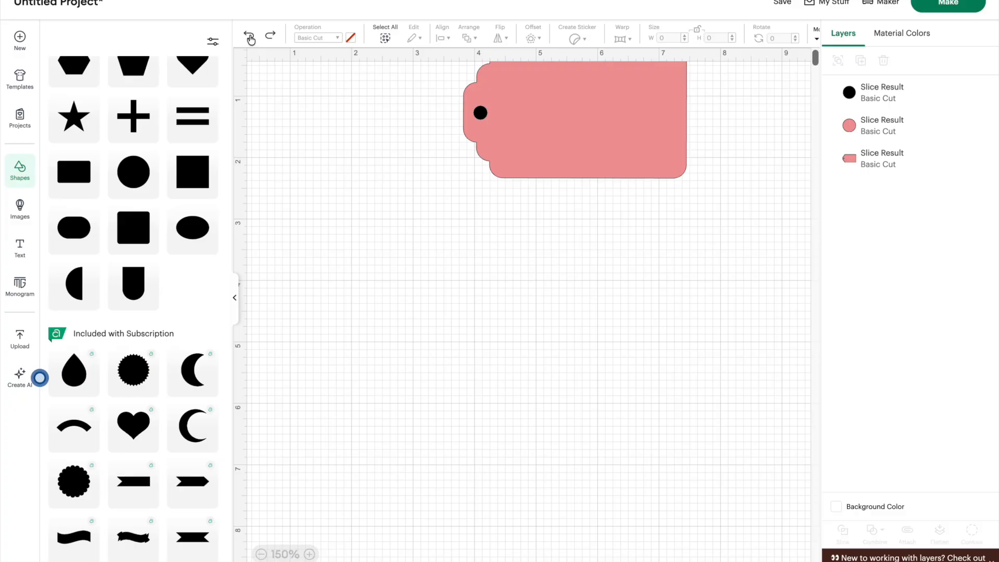
left_click(250, 37)
left_click(249, 37)
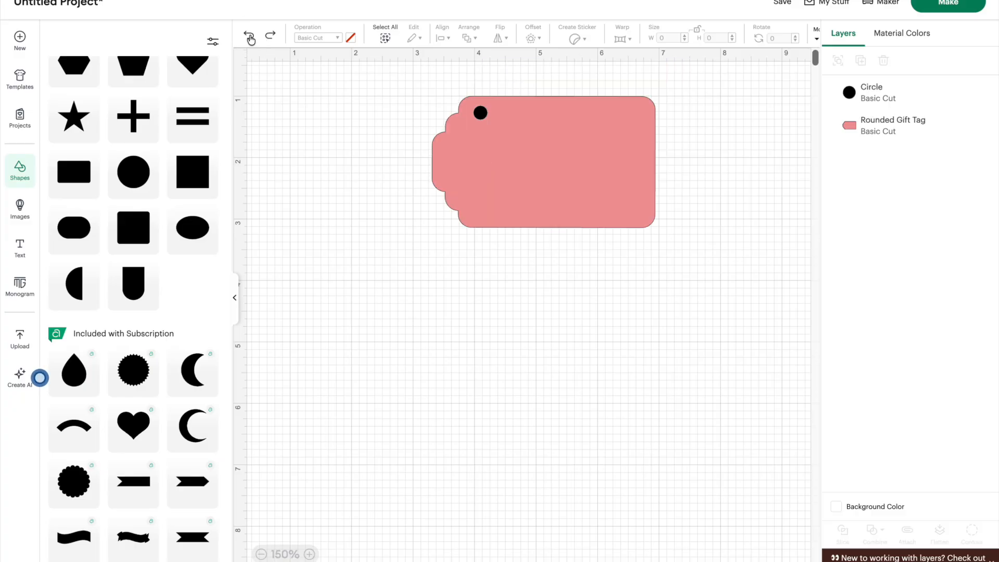
left_click(270, 36)
left_click(270, 37)
left_click(270, 36)
- Move the sliced tag below the black circle and hide its round hole's contour
left_click_drag(539, 229, 466, 242)
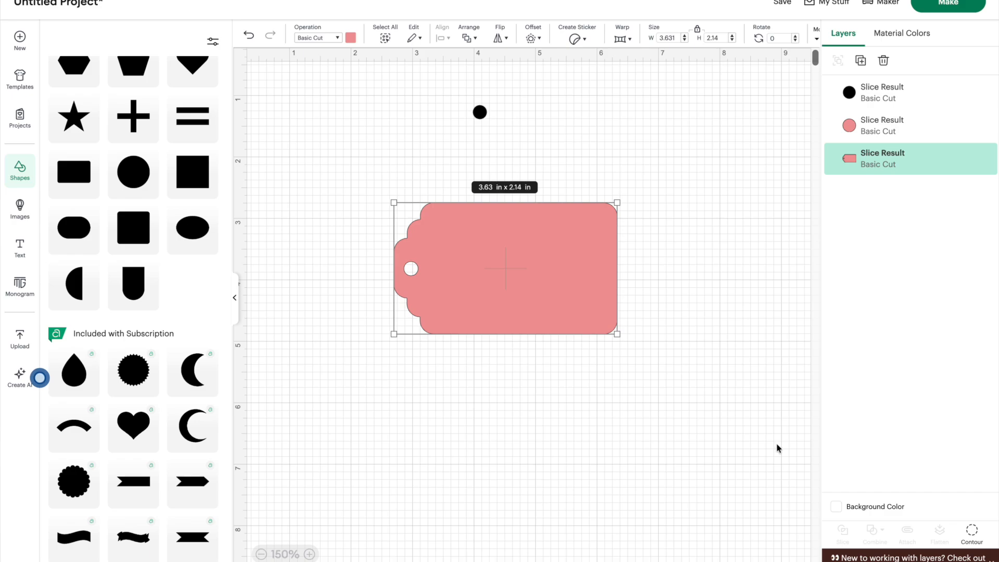
left_click(971, 532)
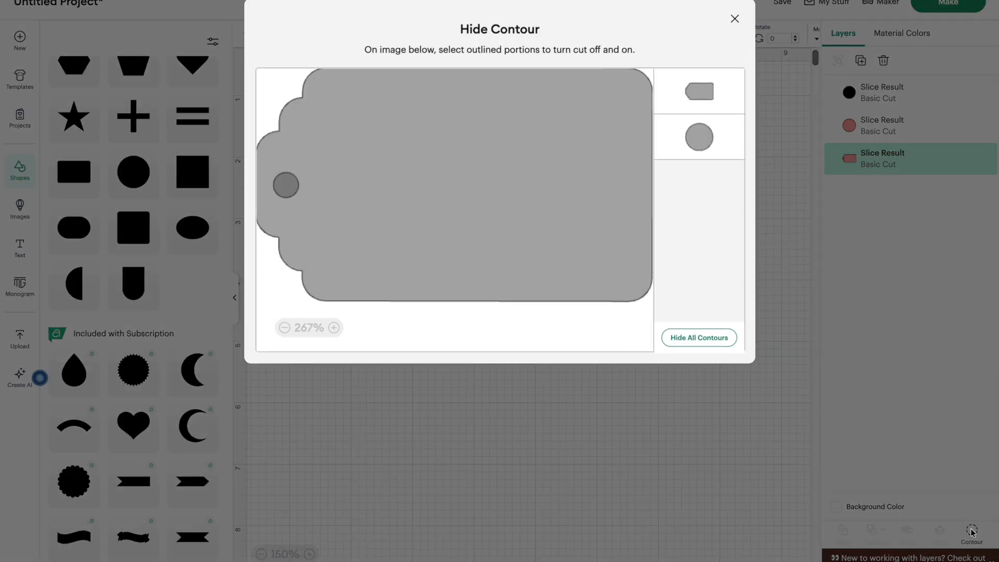
left_click(280, 188)
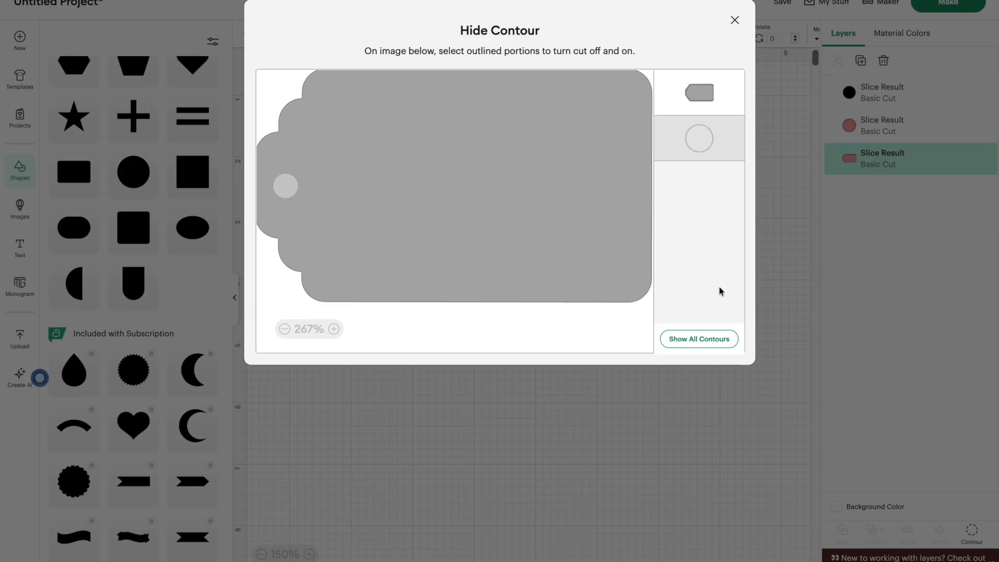
left_click(733, 21)
- Move the solid tag up beside the small black circle, to about 5.5 in across the canvas
left_click_drag(457, 295, 479, 316)
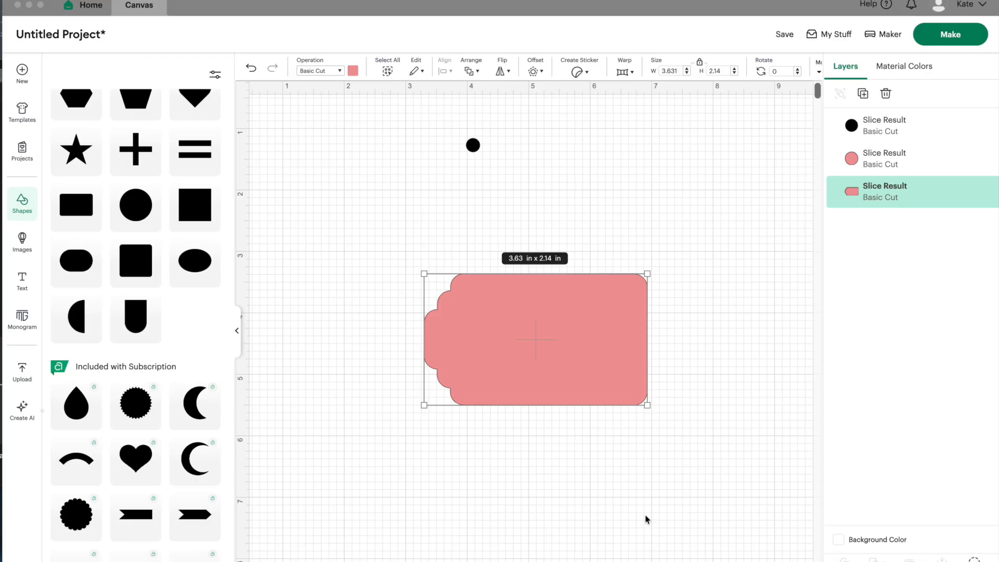
left_click(573, 342)
left_click_drag(563, 365, 701, 212)
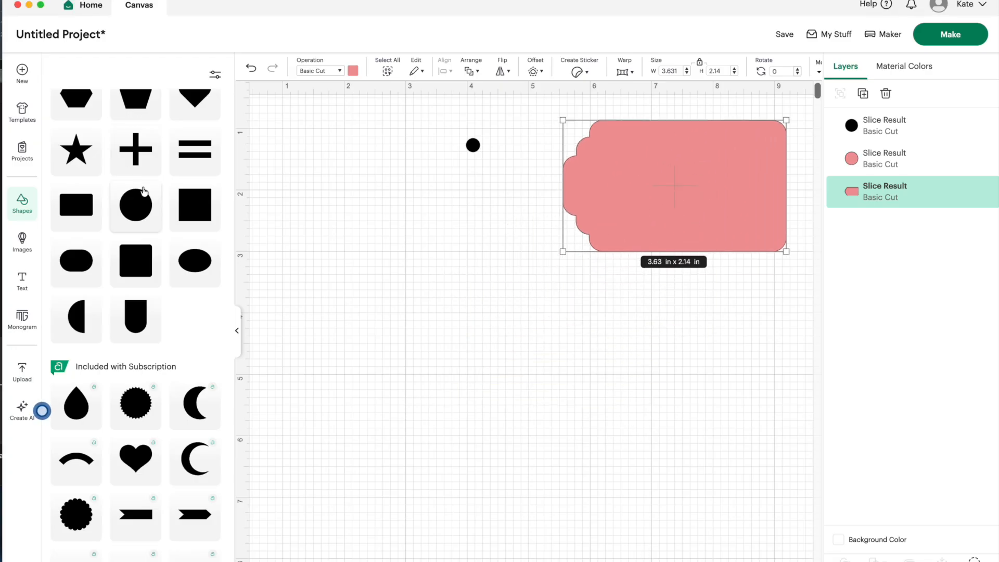
- Insert a 2 in circle and place it below the small black circle, centred about 4 in across and 5 in down the canvas
left_click(136, 205)
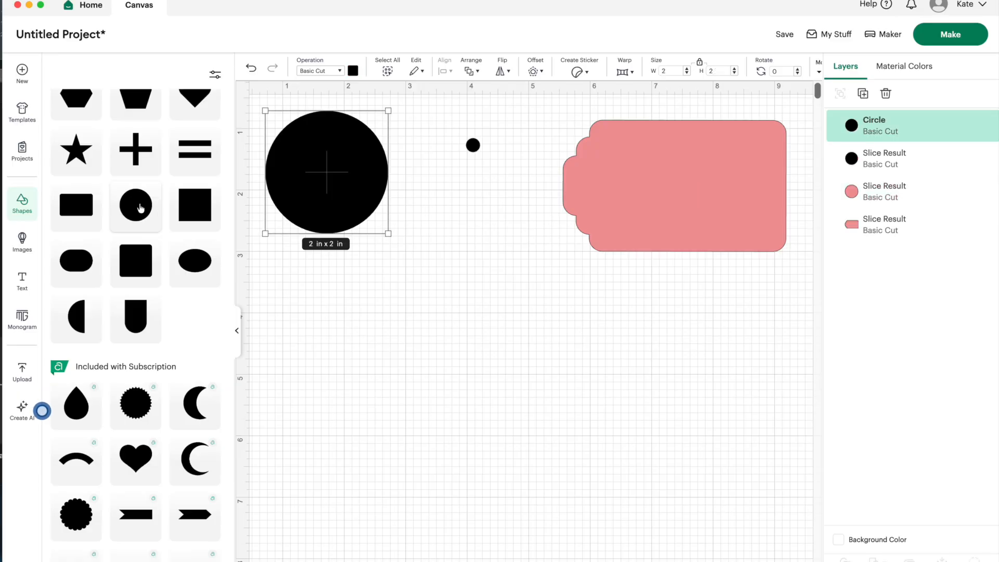
left_click_drag(333, 178, 466, 361)
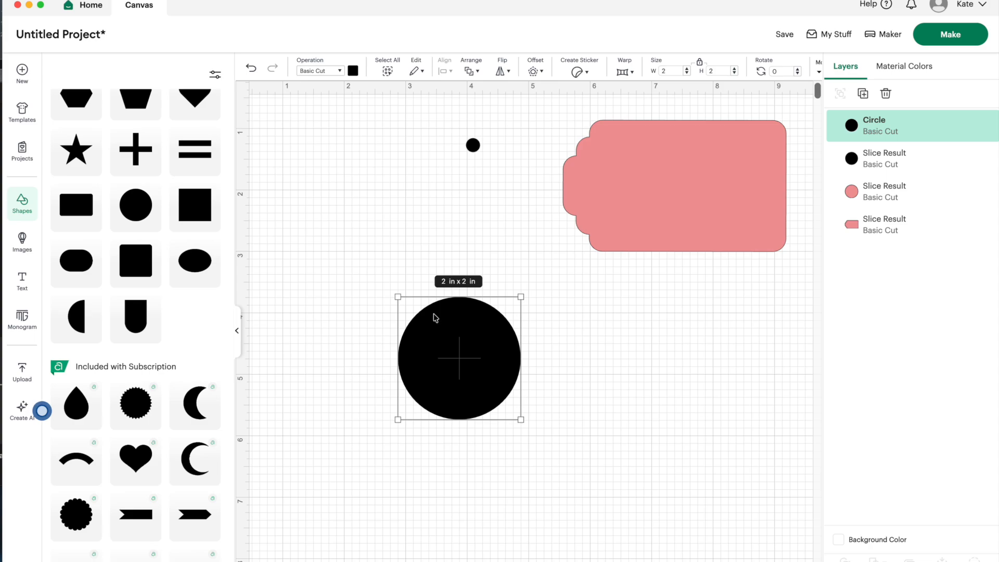
left_click_drag(464, 335, 474, 362)
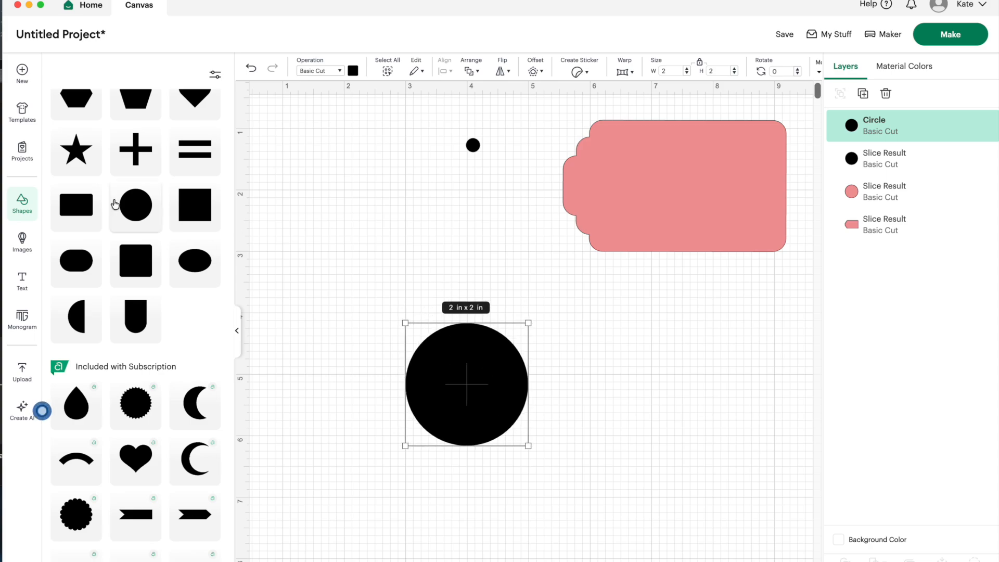
- Insert a second 2 in circle up and left of the first, duplicate it, and place the copy below the pink tag
left_click(131, 207)
left_click_drag(386, 223, 398, 307)
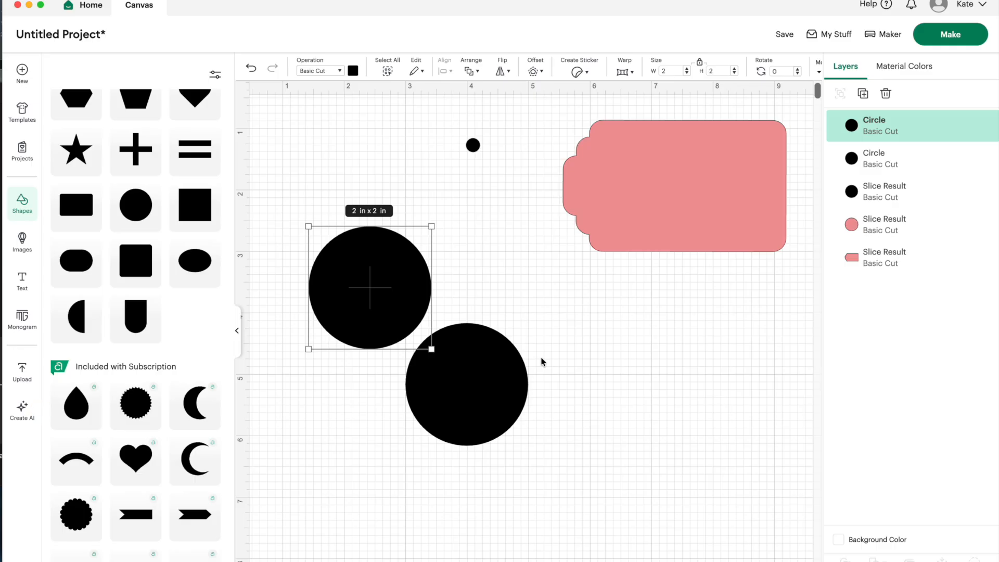
key("super+d")
left_click_drag(408, 334, 646, 357)
- Duplicate the circle below the tag five more times and move the last copy beside the lower middle circle
key("super+d")
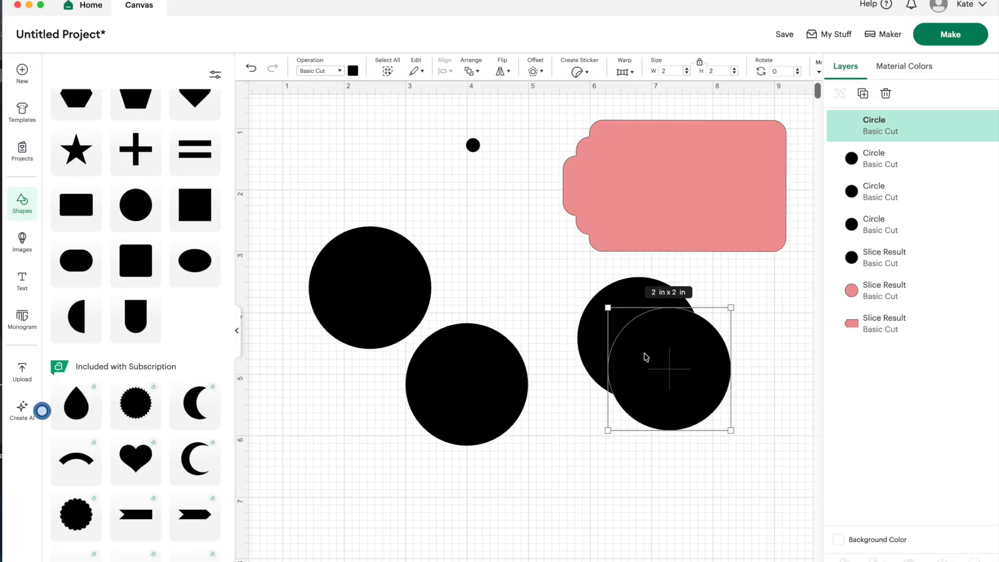
key("super+d")
key("super+d")
key("super+d")
key("super+d")
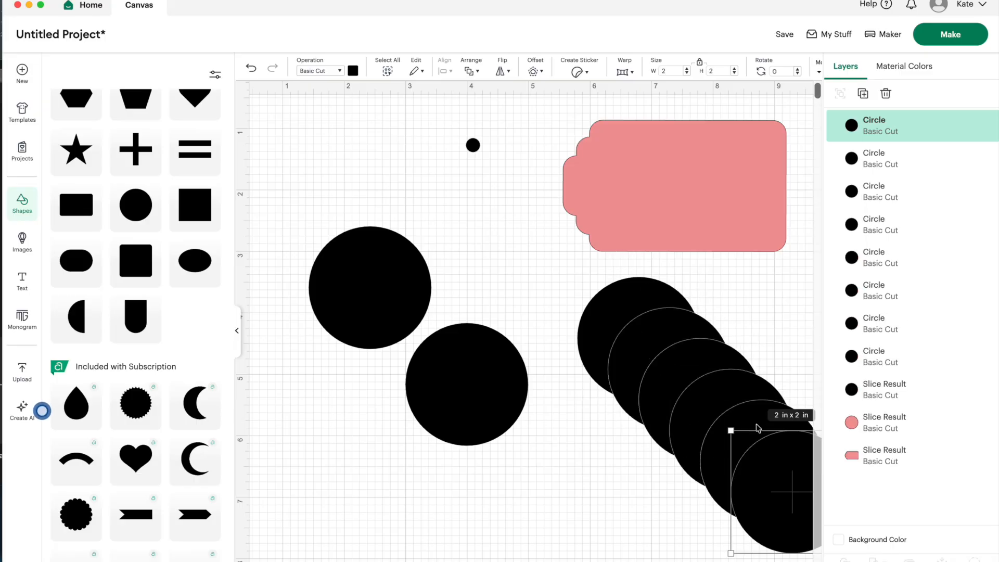
left_click_drag(773, 459, 514, 405)
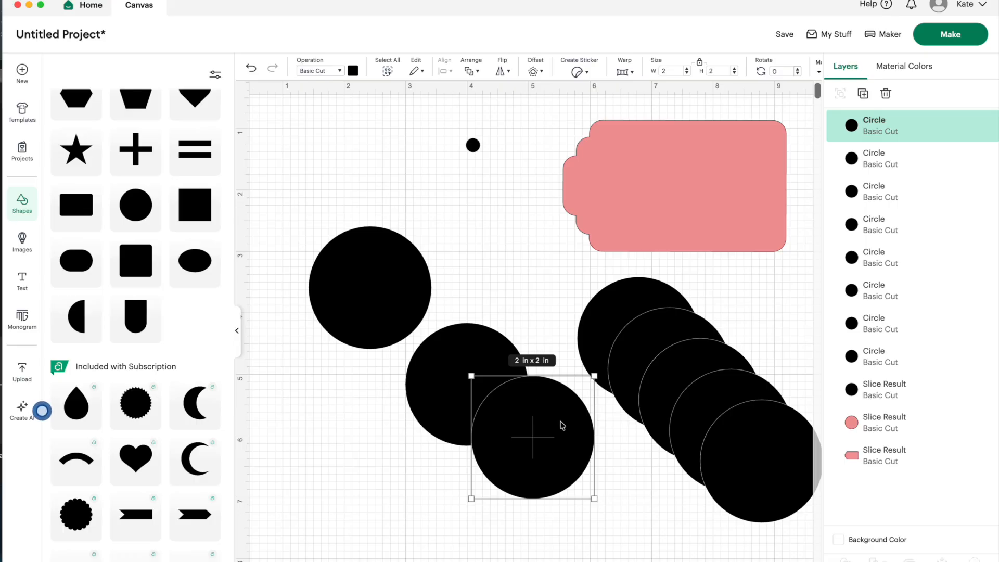
- Delete the five extra circle copies, keeping only three 2 in circles
key("Delete")
right_click(736, 468)
key("Delete")
left_click(679, 431)
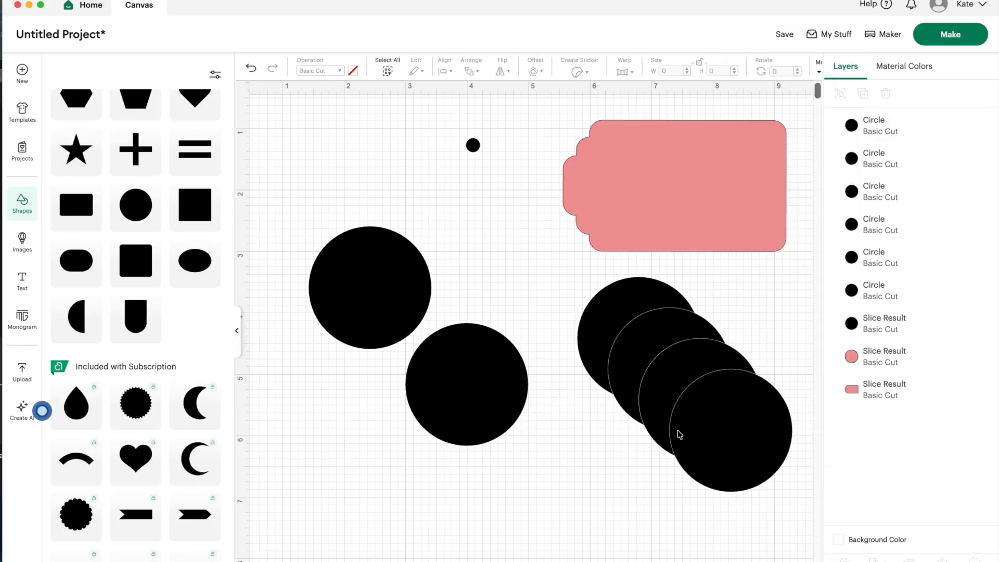
left_click(709, 419)
key("Delete")
left_click(710, 420)
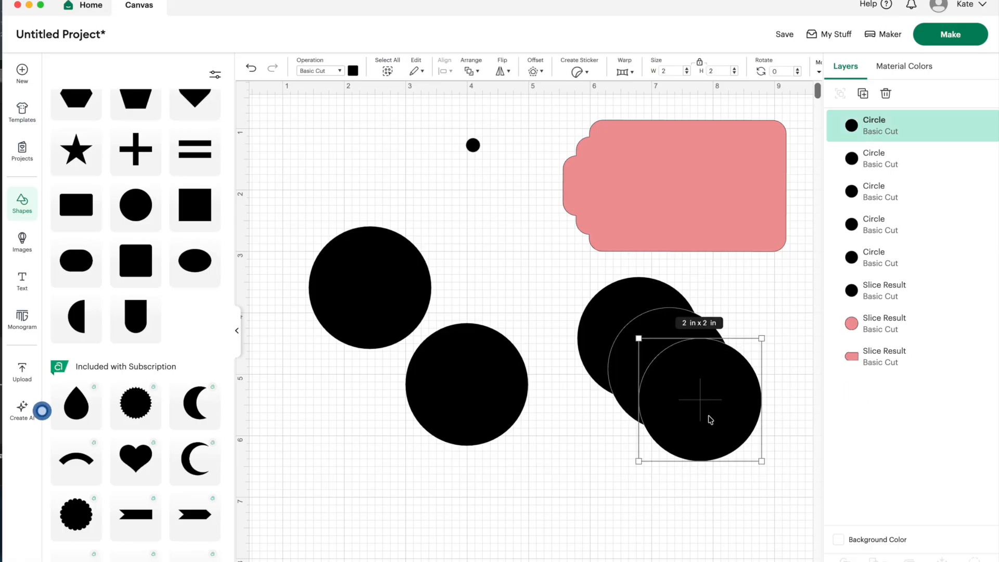
key("Delete")
left_click(691, 404)
key("Delete")
- Enlarge the lower middle circle to about 3.46 in and overlap its upper sides with the two 2 in circles as mouse ears
left_click_drag(453, 396, 489, 442)
left_click_drag(562, 494, 500, 465)
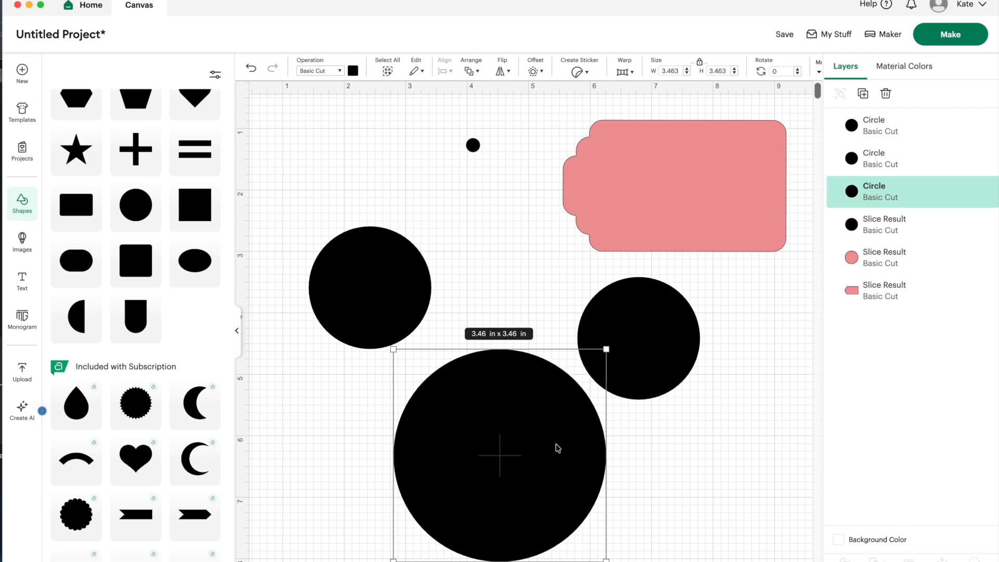
left_click_drag(660, 370, 624, 390)
left_click_drag(390, 293, 421, 364)
left_click(759, 466)
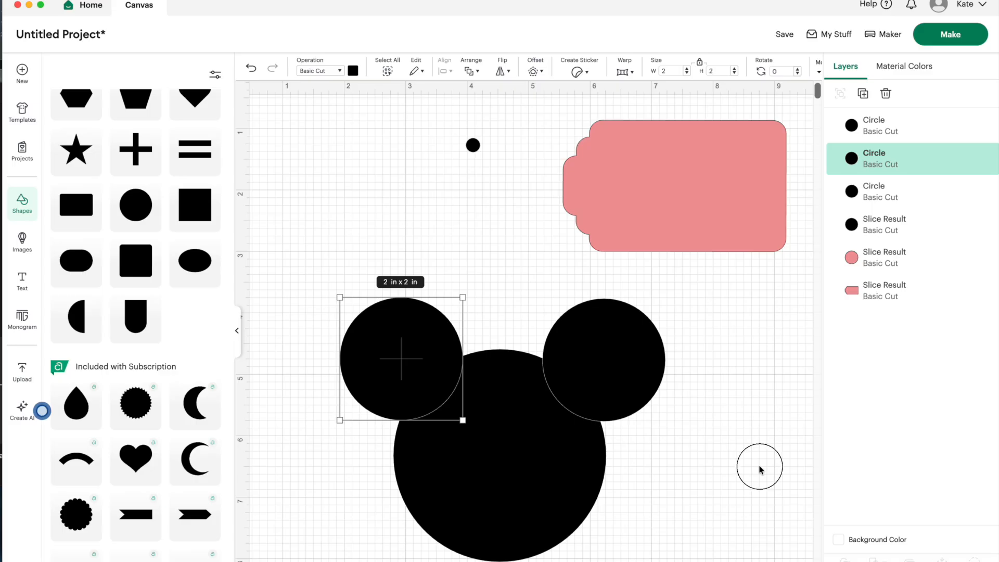
left_click(744, 501)
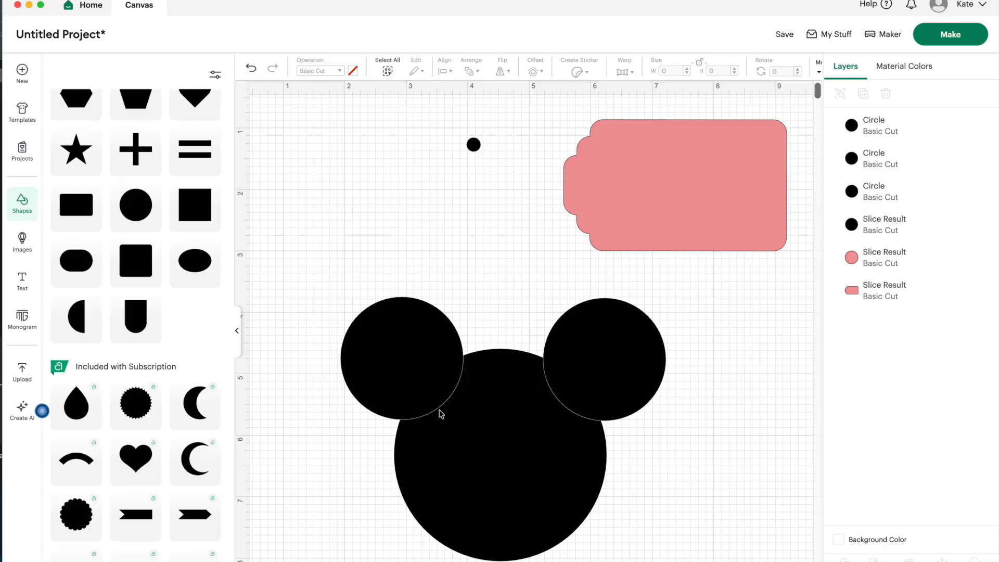
- Unite the three overlapping circles and move the combined shape slightly up and left, to about x 1.59, y 3.55
left_click(780, 456)
left_click_drag(707, 496, 332, 310)
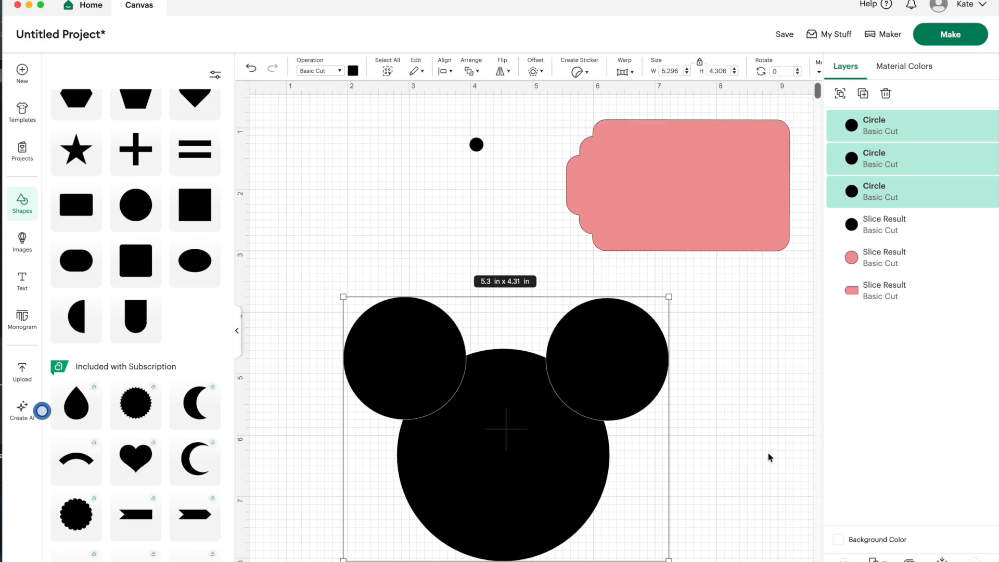
left_click(874, 559)
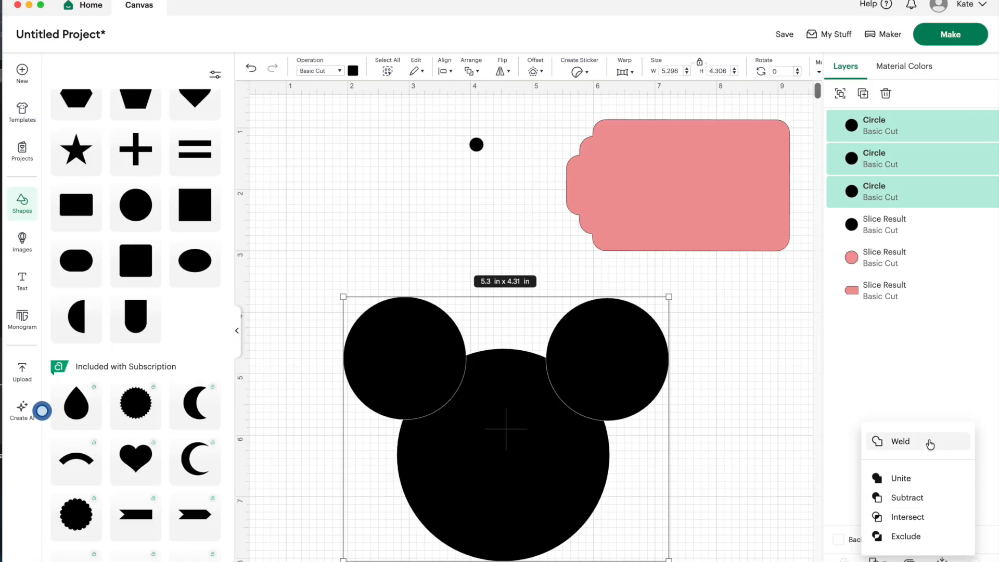
left_click(911, 480)
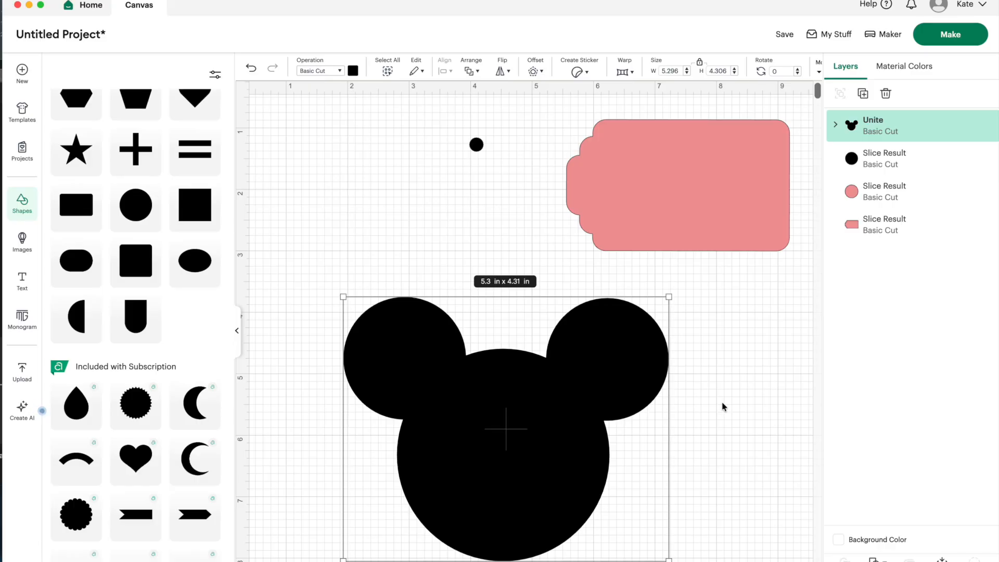
left_click_drag(552, 384, 530, 370)
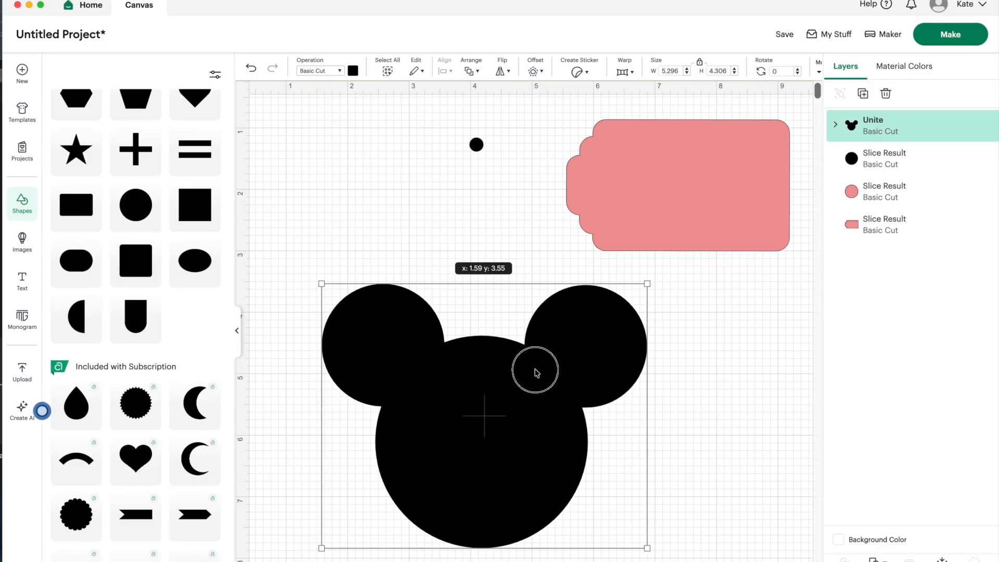
- Undo the Unite on the mouse head to get the three separate circles back
left_click(876, 559)
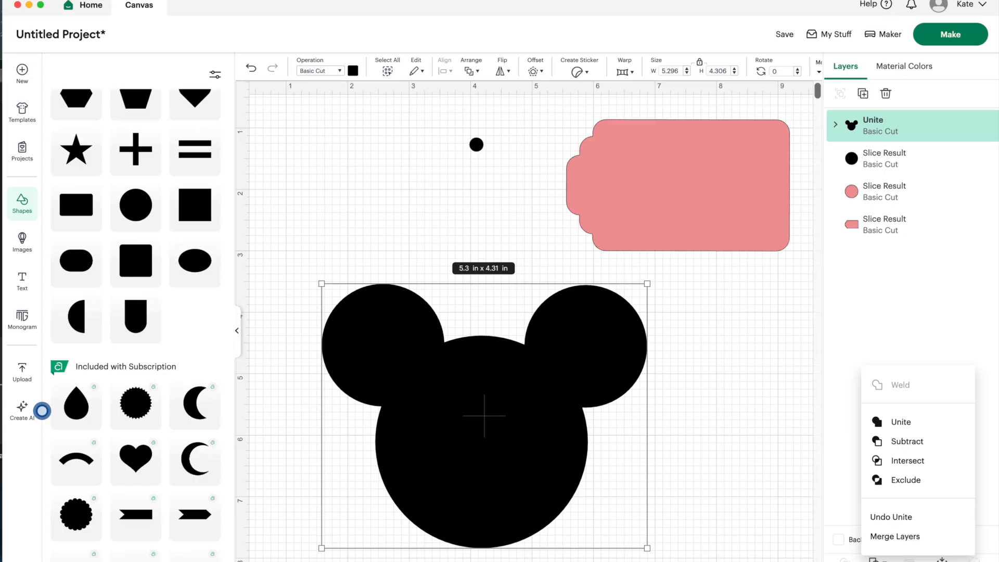
left_click(883, 518)
- Weld the three circles into one mouse head shape
left_click_drag(771, 488, 296, 342)
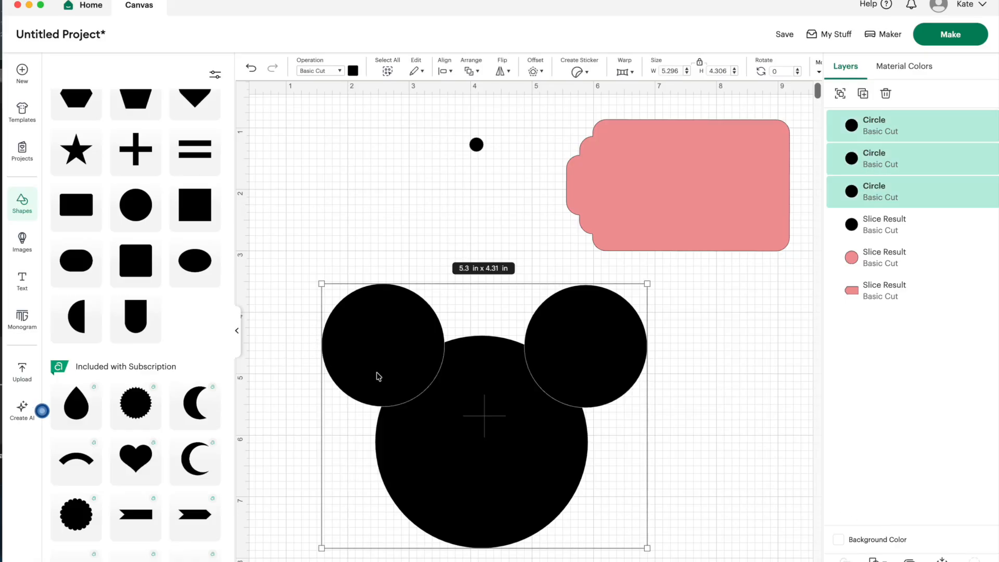
left_click(876, 555)
left_click(878, 439)
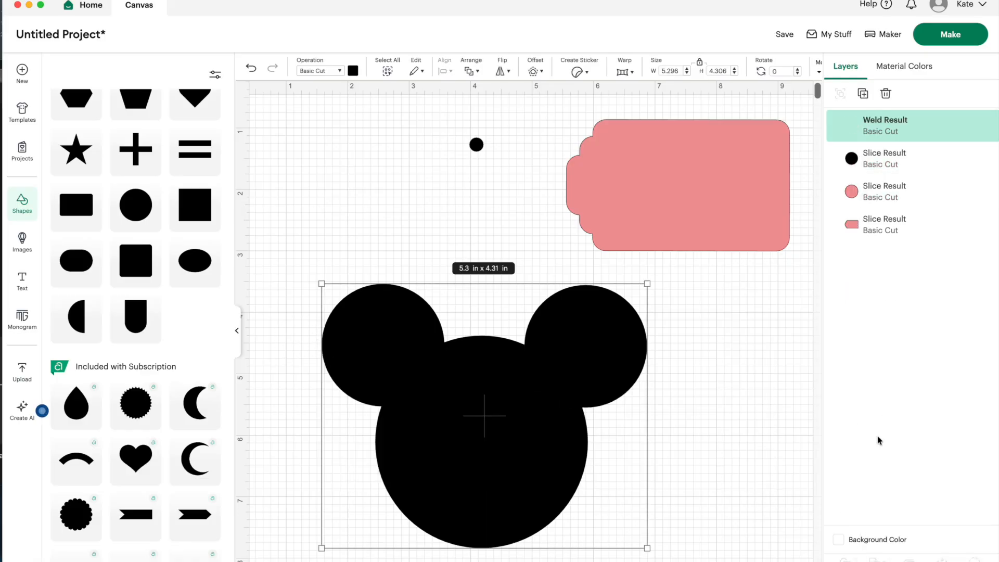
- Move the welded mouse head right and back left across the canvas to check that it moves as one piece
left_click(729, 420)
left_click_drag(400, 375, 443, 382)
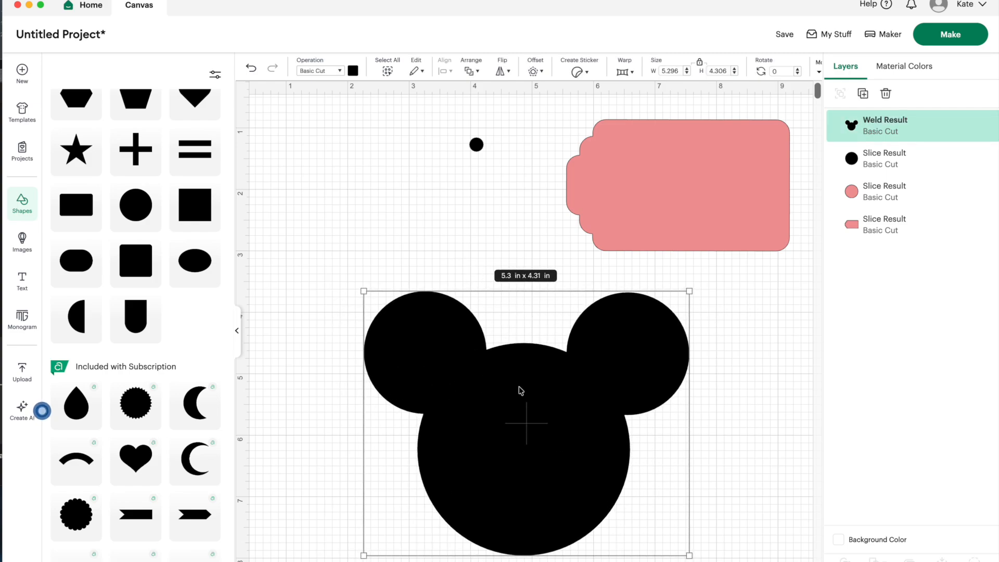
left_click(718, 409)
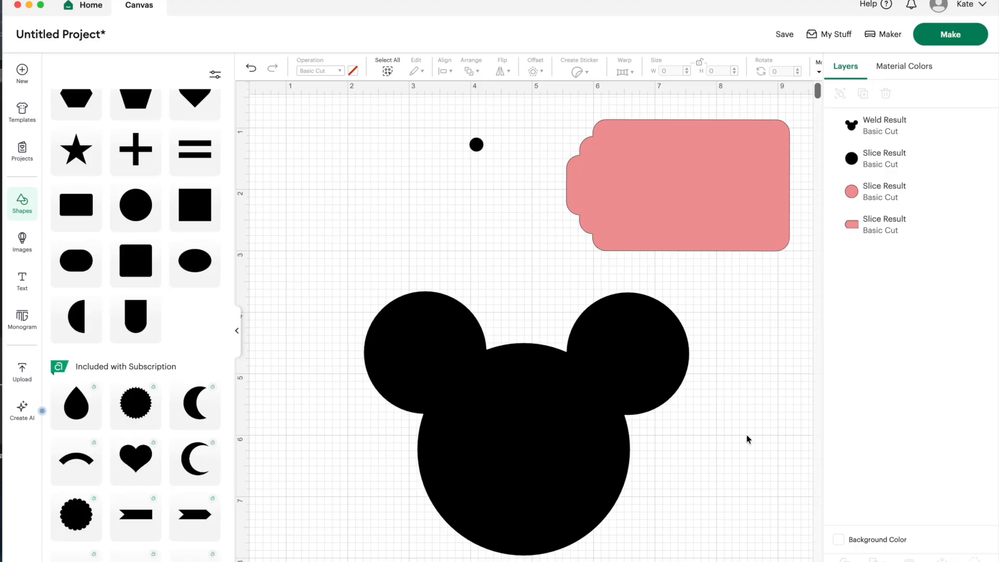
left_click_drag(567, 448, 504, 443)
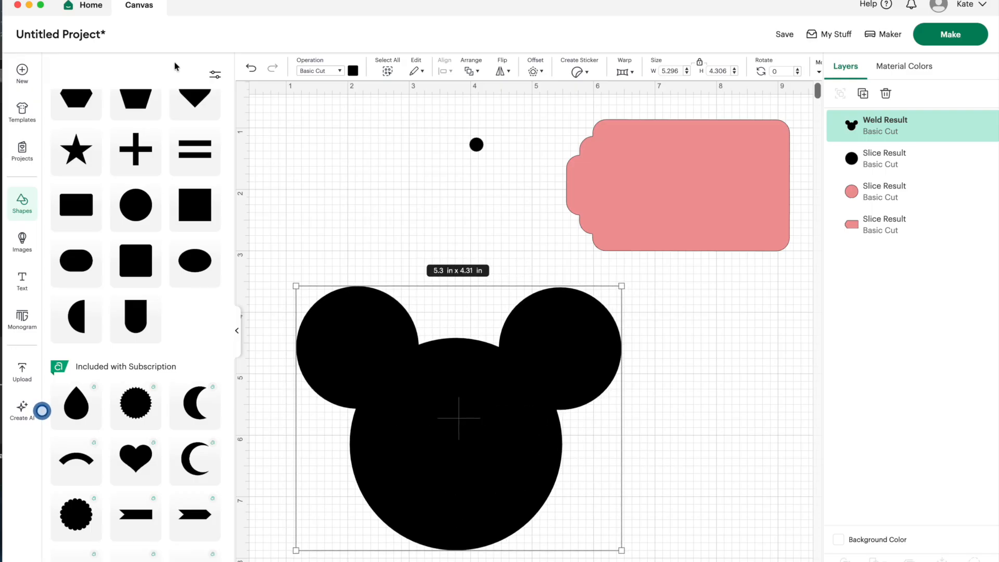
- Undo both moves of the mouse head and the weld itself
left_click(249, 70)
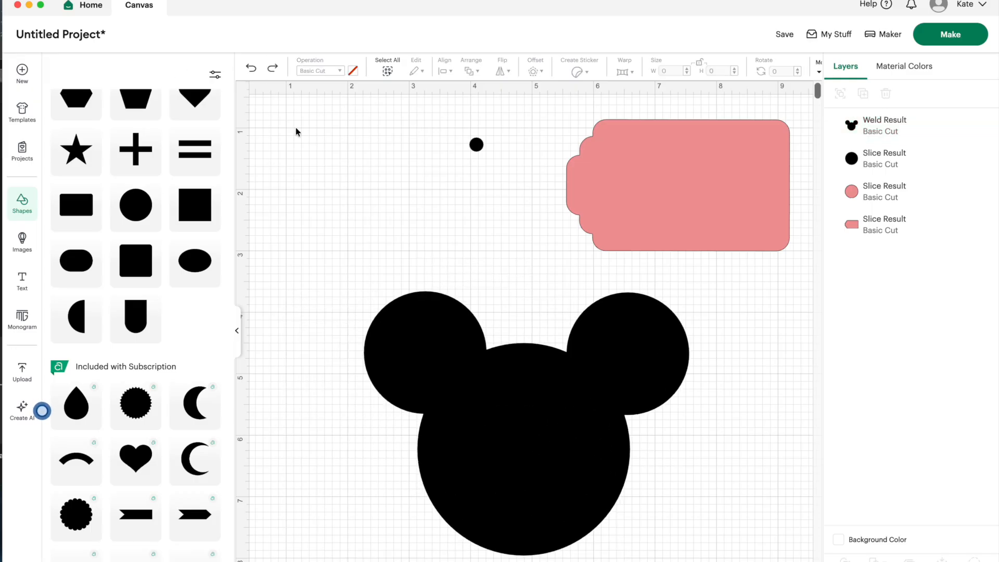
left_click(250, 70)
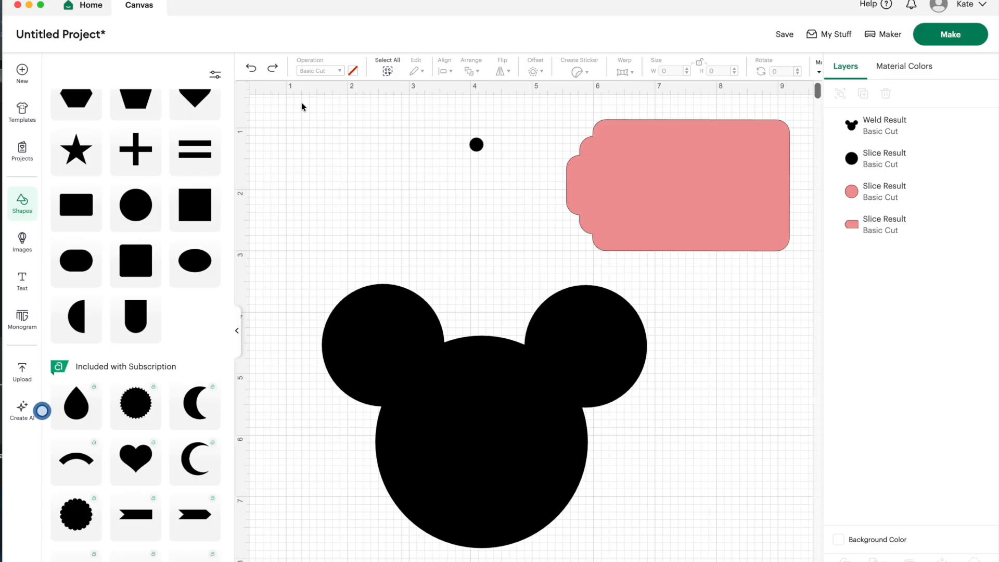
left_click(251, 70)
left_click_drag(729, 506, 313, 275)
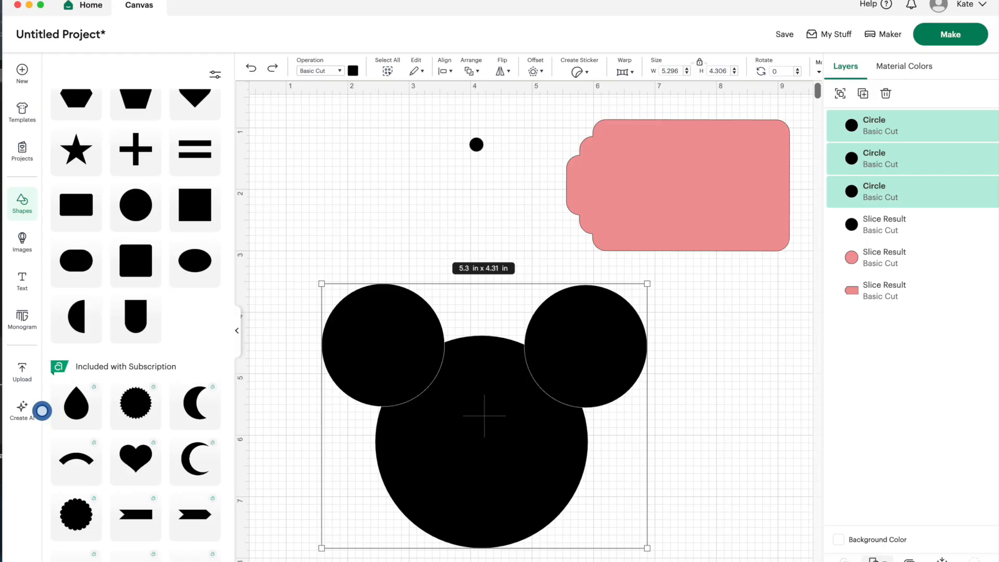
left_click(873, 559)
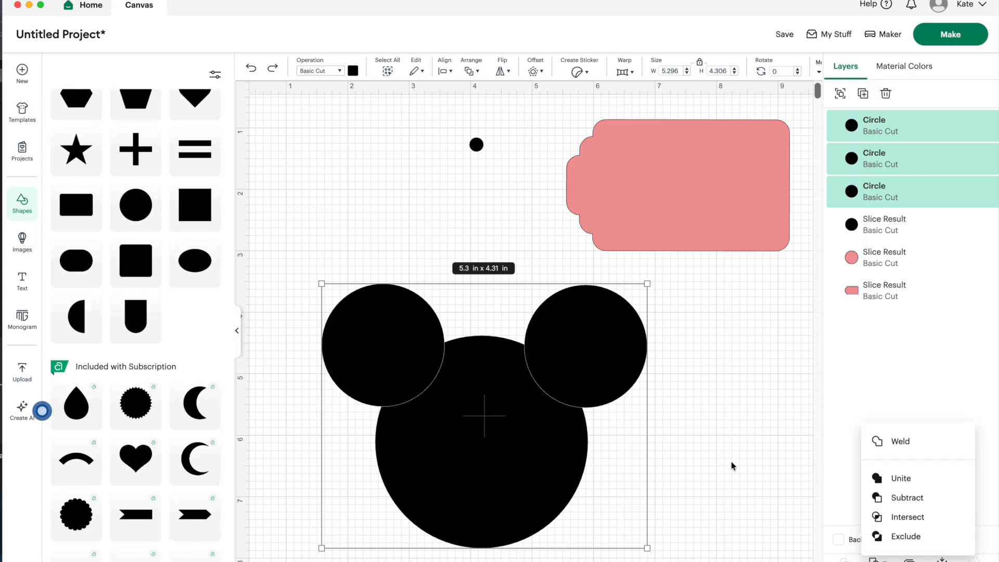
left_click(697, 444)
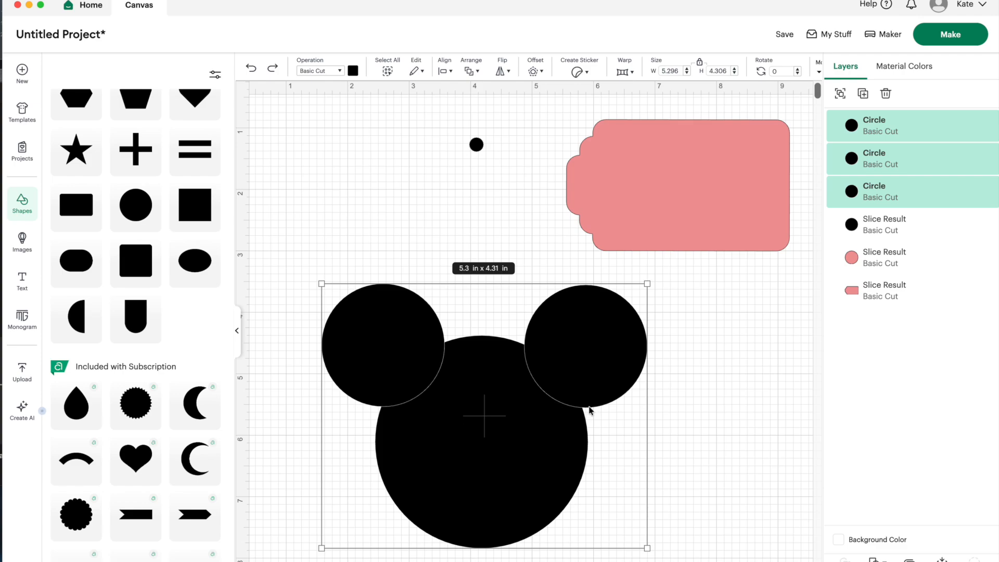
left_click(682, 431)
- Select the large head circle together with the right ear circle
scroll(673, 442, "down", 1)
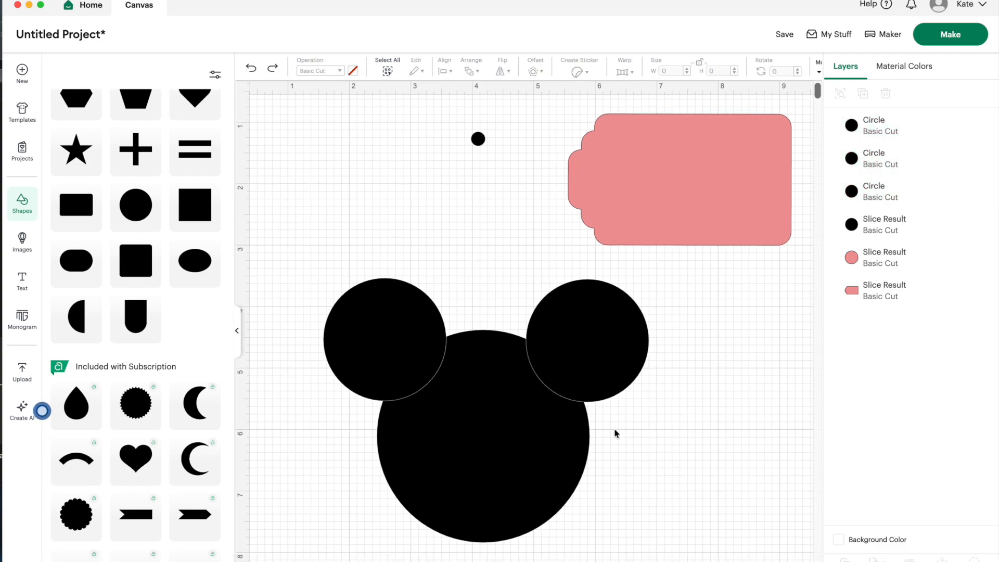
left_click_drag(631, 438, 475, 374)
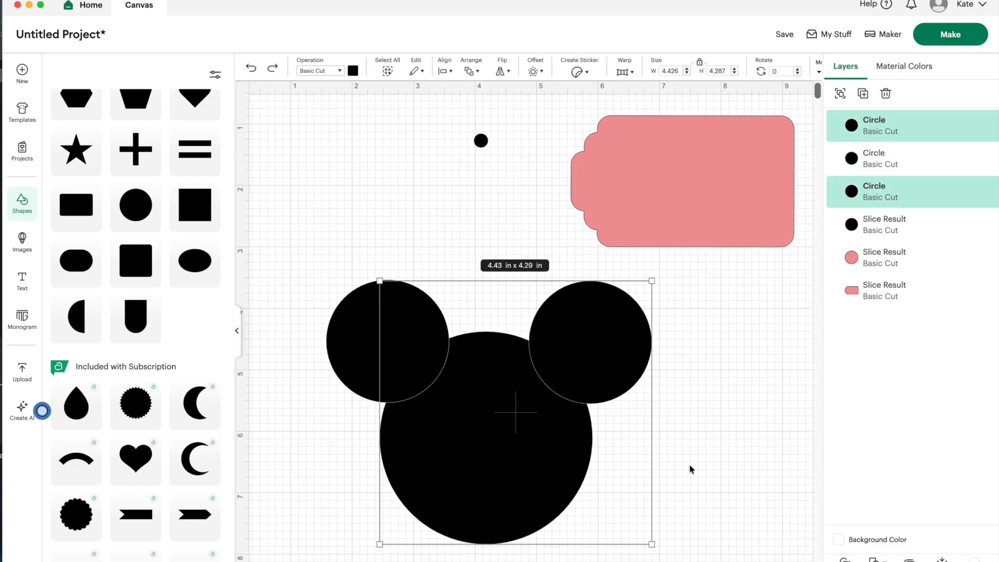